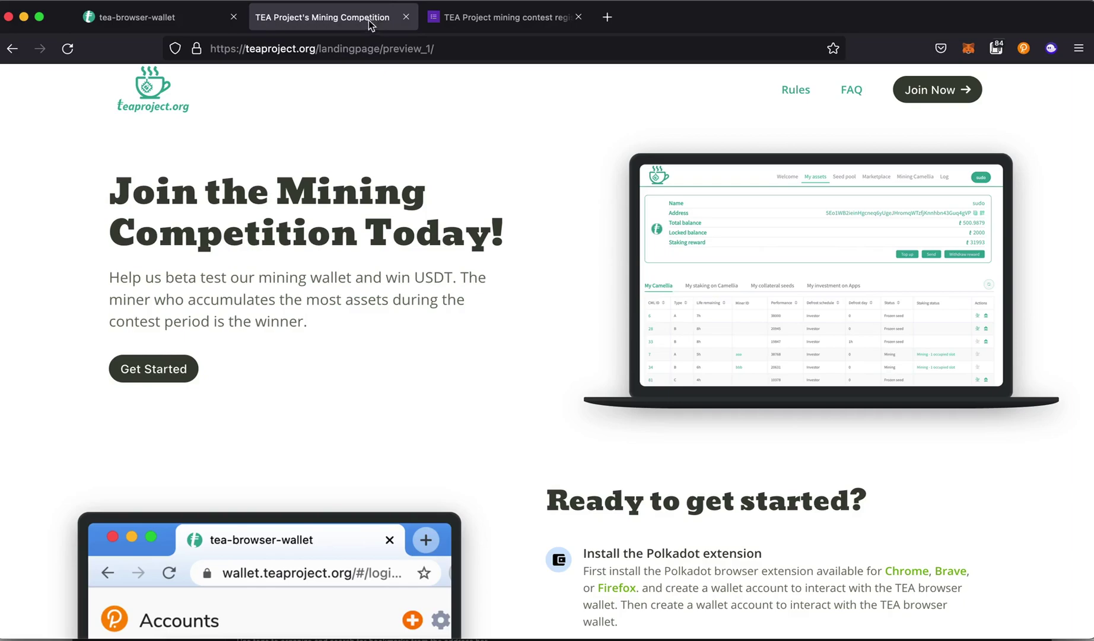
# Review the available quantities for A, B and C seed coupons on the mining contest registration form without choosing any
pyautogui.click(487, 22)
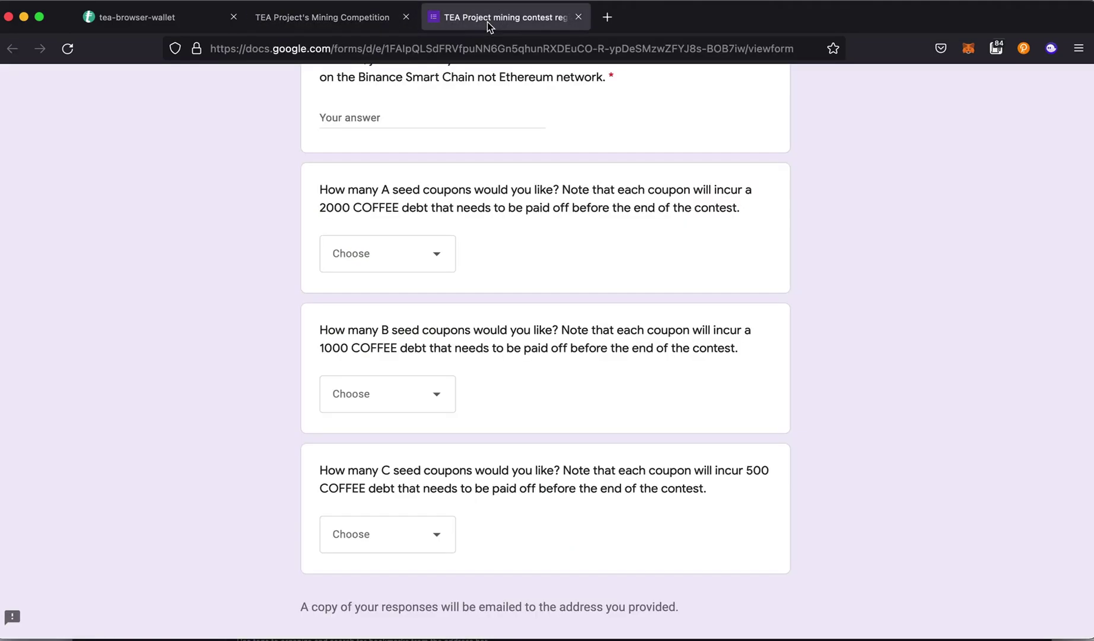
pyautogui.click(439, 259)
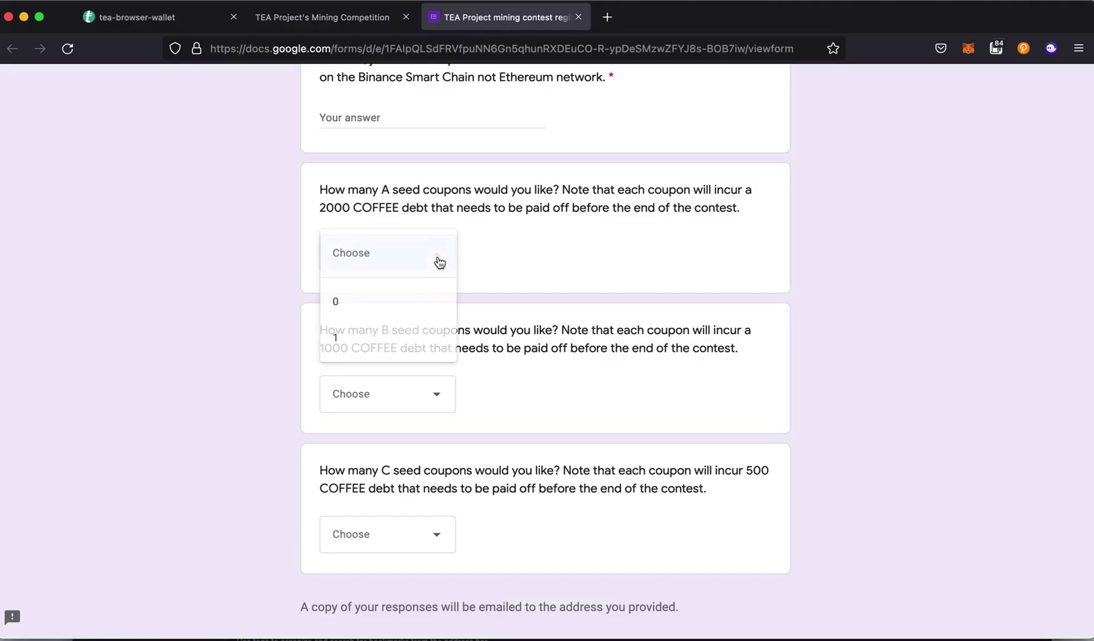
pyautogui.click(473, 375)
pyautogui.click(447, 392)
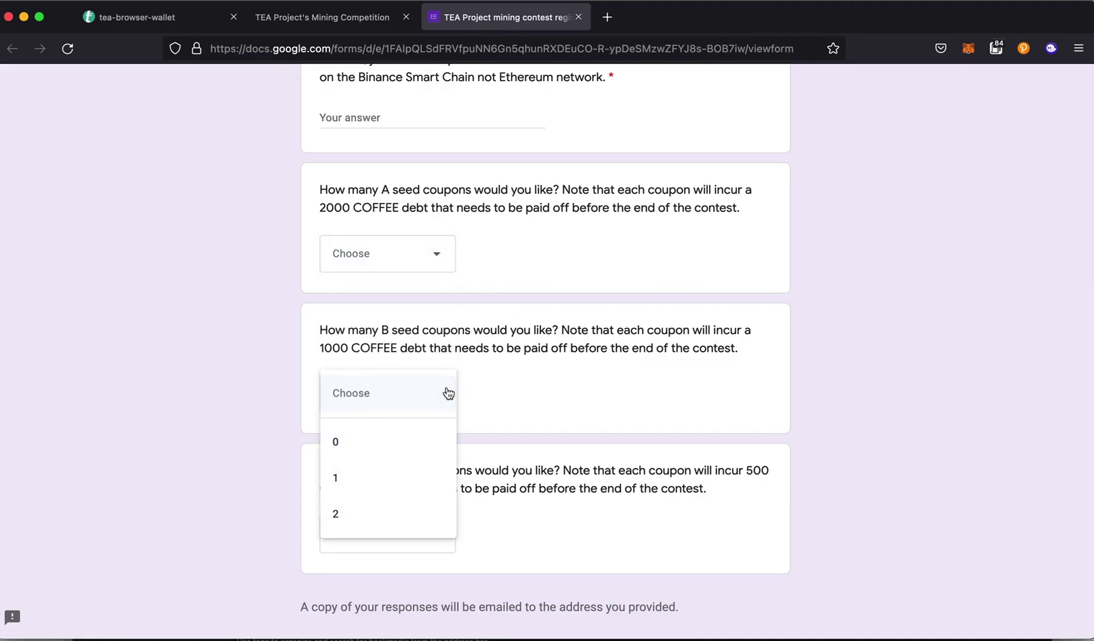
pyautogui.click(512, 479)
pyautogui.click(444, 532)
pyautogui.click(520, 532)
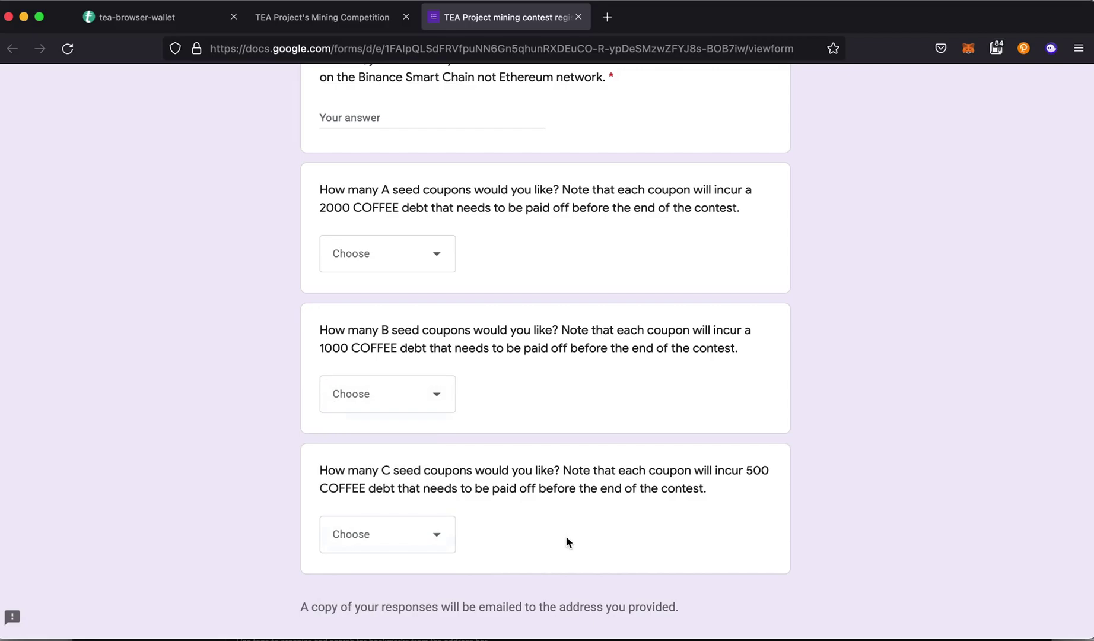
# Return to the tea-browser-wallet page and browse the seeds listed for auction in the marketplace
pyautogui.click(149, 17)
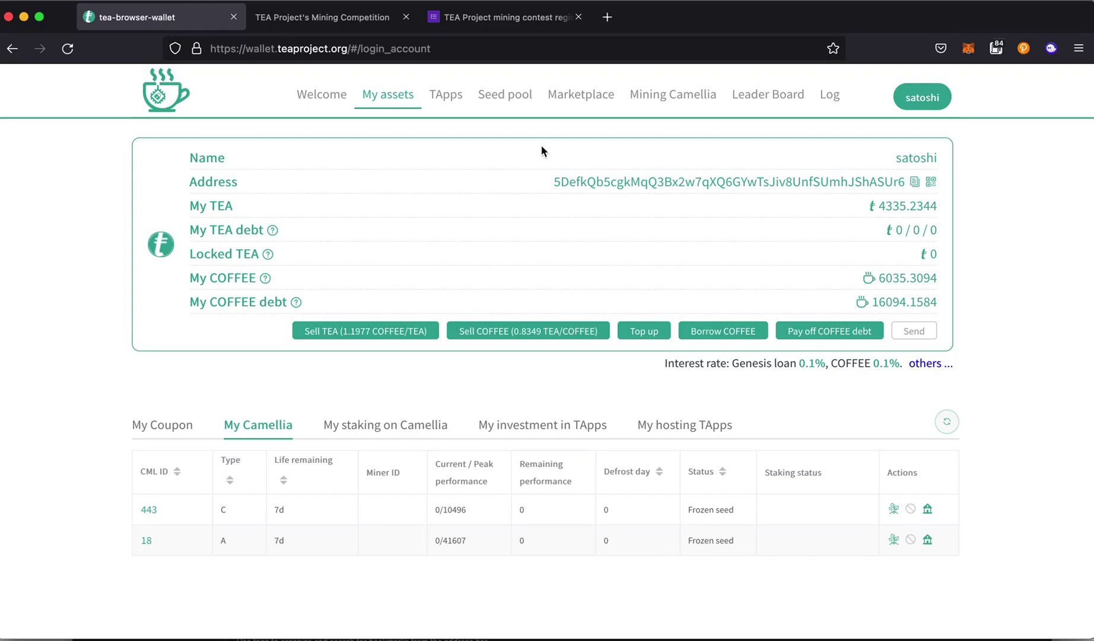
pyautogui.click(592, 101)
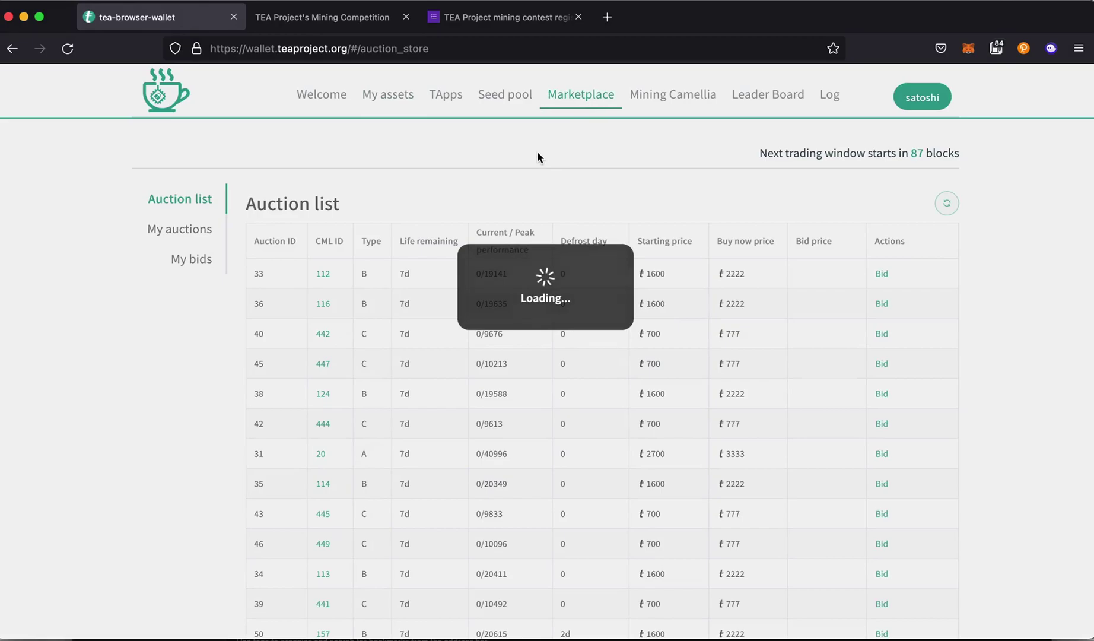
pyautogui.scroll(-2, 540, 273)
pyautogui.scroll(2, 540, 273)
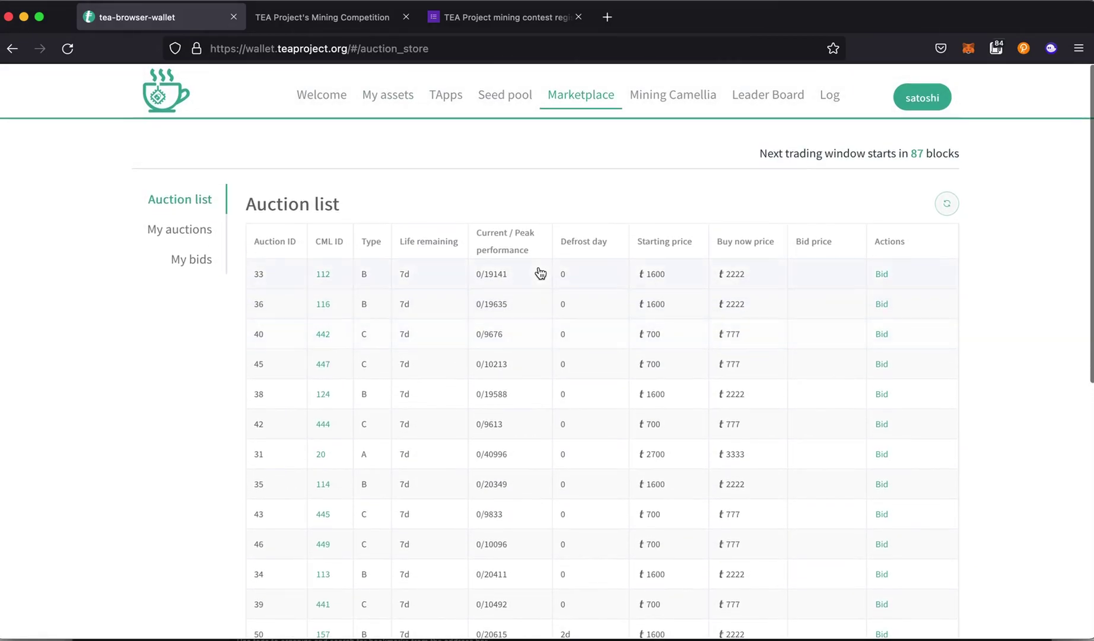
# Show the account's coupons and check the maximum COFFEE loan amount, closing the Borrow COFFEE form without borrowing
pyautogui.click(397, 97)
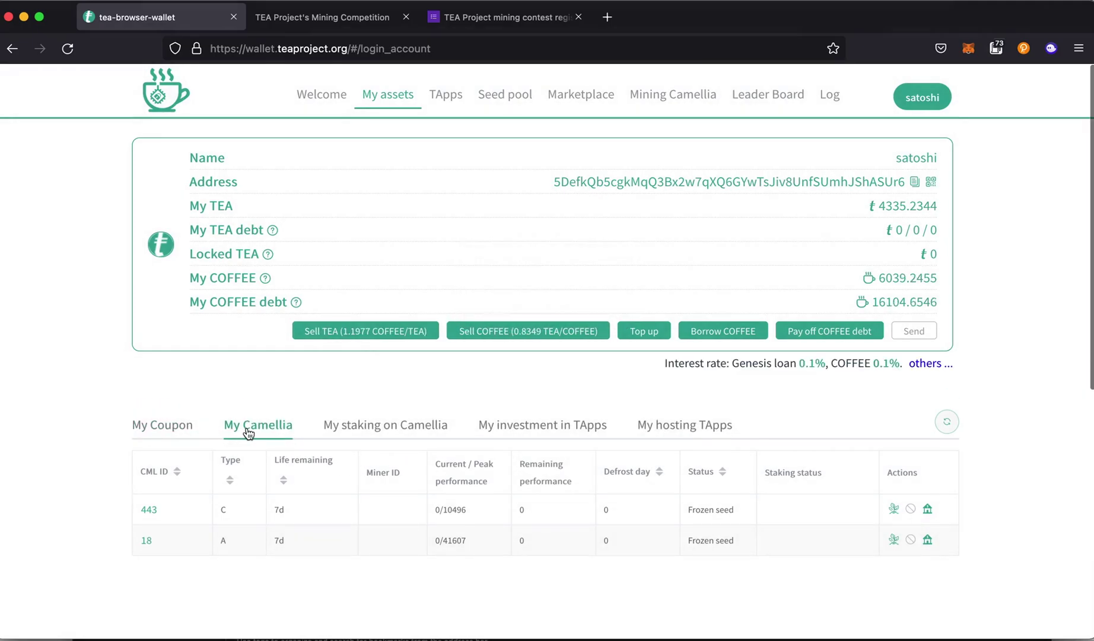
pyautogui.click(179, 428)
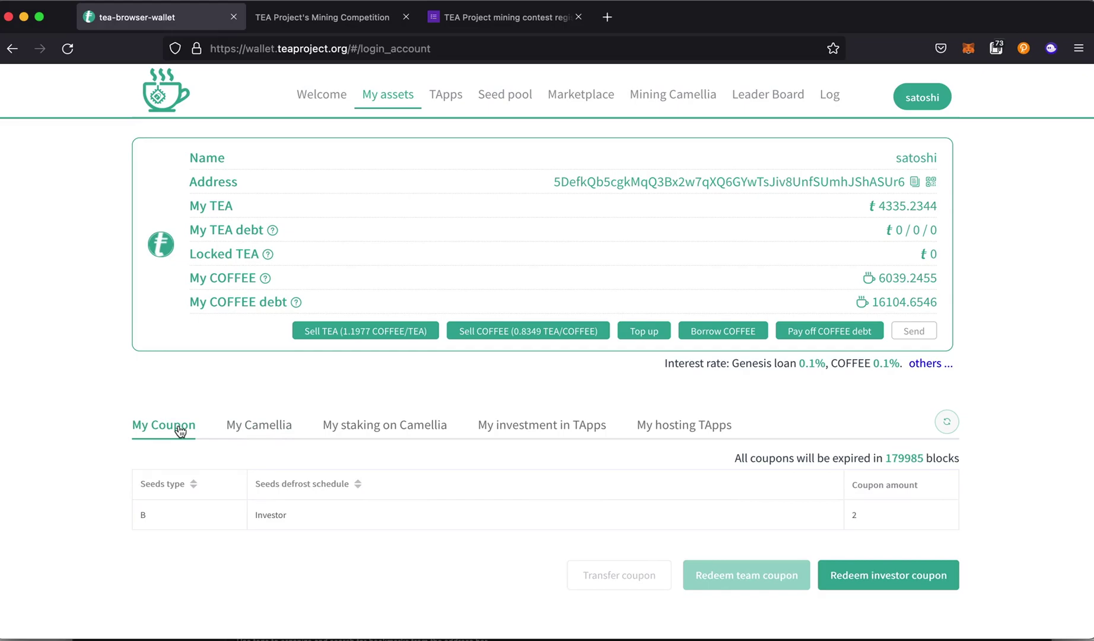
pyautogui.click(723, 332)
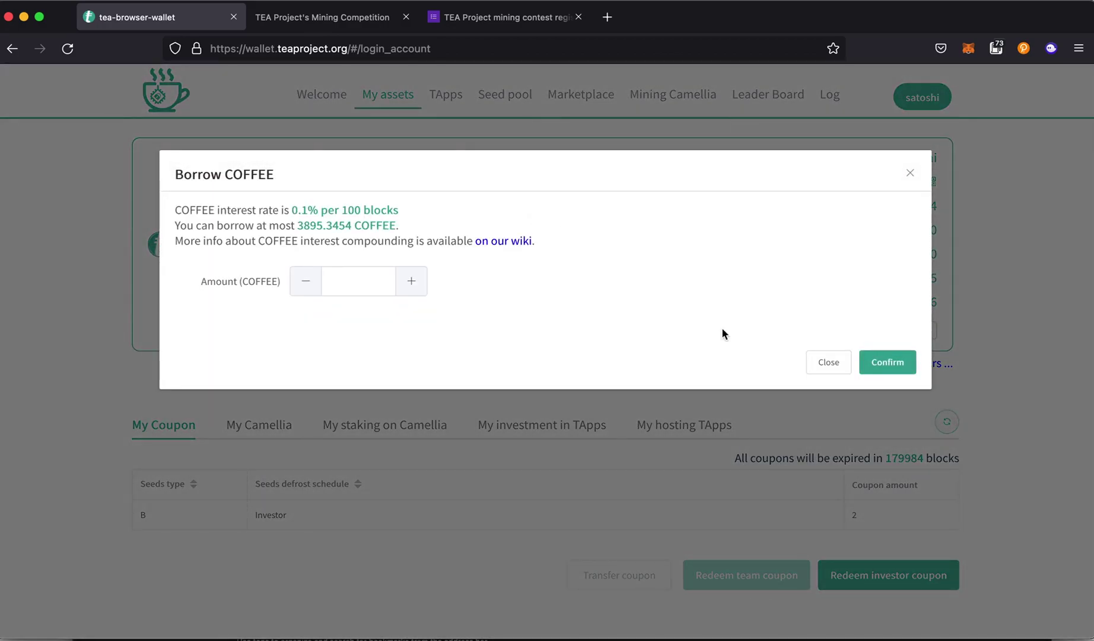
pyautogui.doubleClick(308, 226)
pyautogui.doubleClick(313, 227)
pyautogui.click(828, 361)
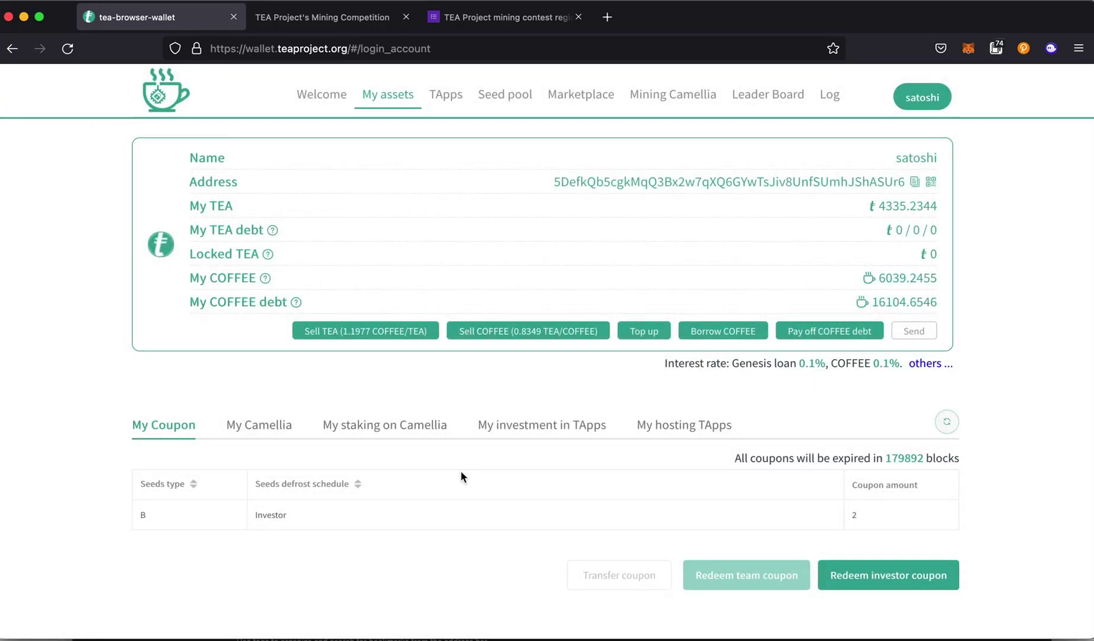
# Redeem all investor coupons for Camellia seeds and sign the transaction with the account password
pyautogui.click(907, 574)
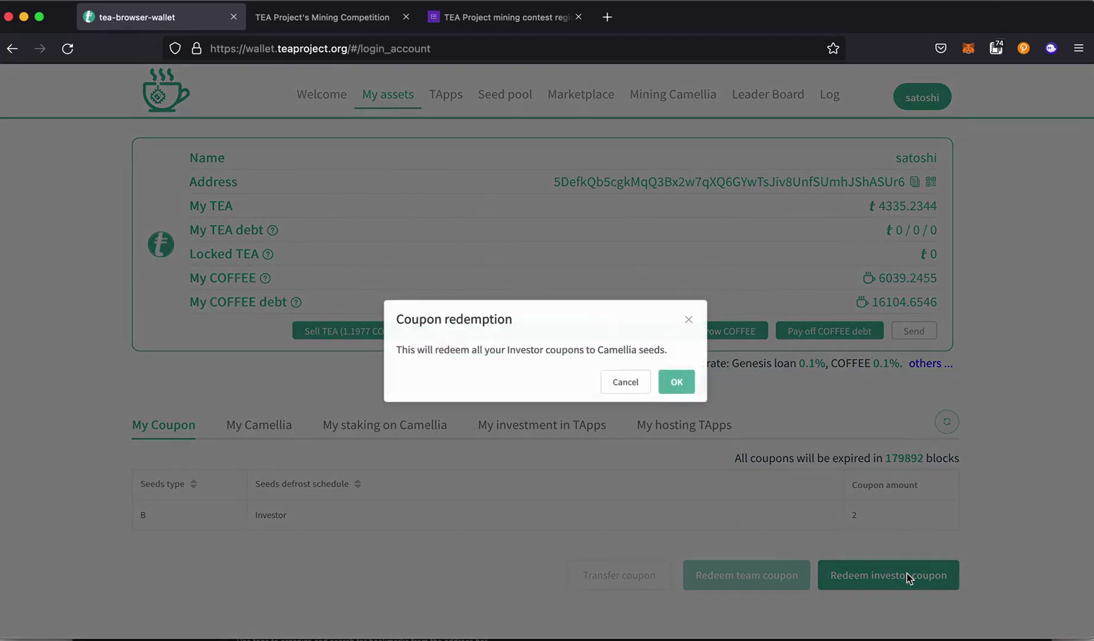
pyautogui.click(676, 382)
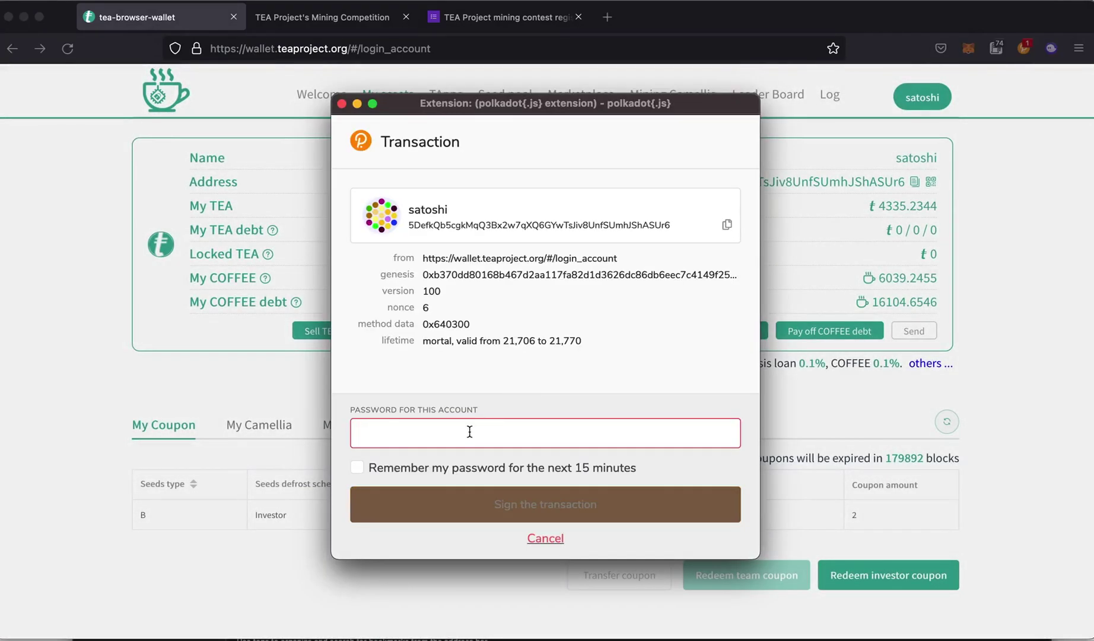
pyautogui.write('•••••••••')
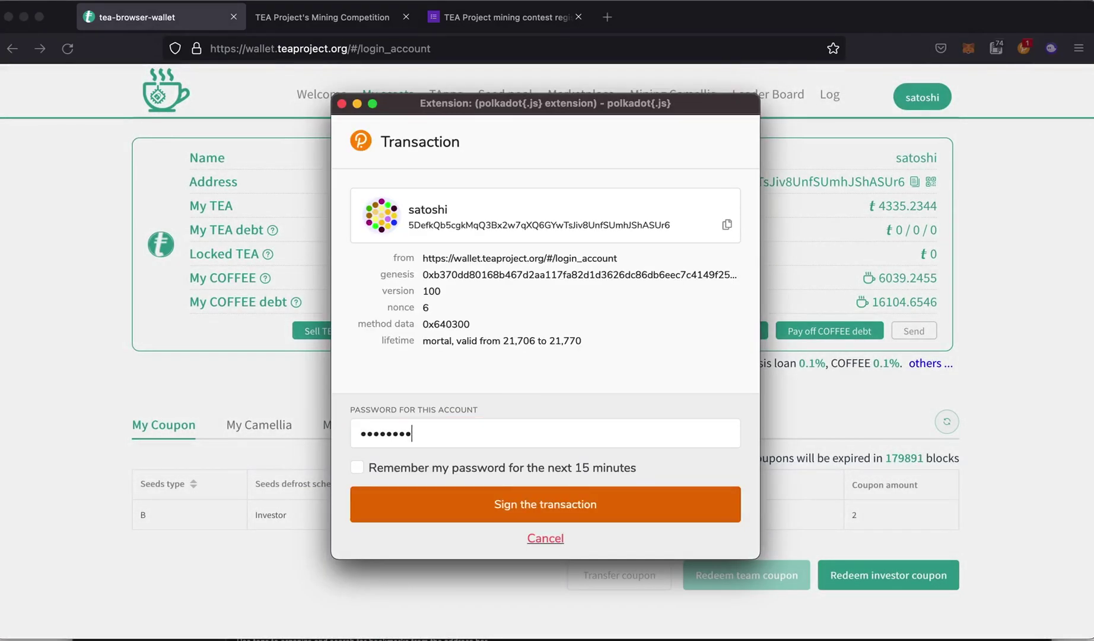
pyautogui.click(431, 481)
pyautogui.click(513, 498)
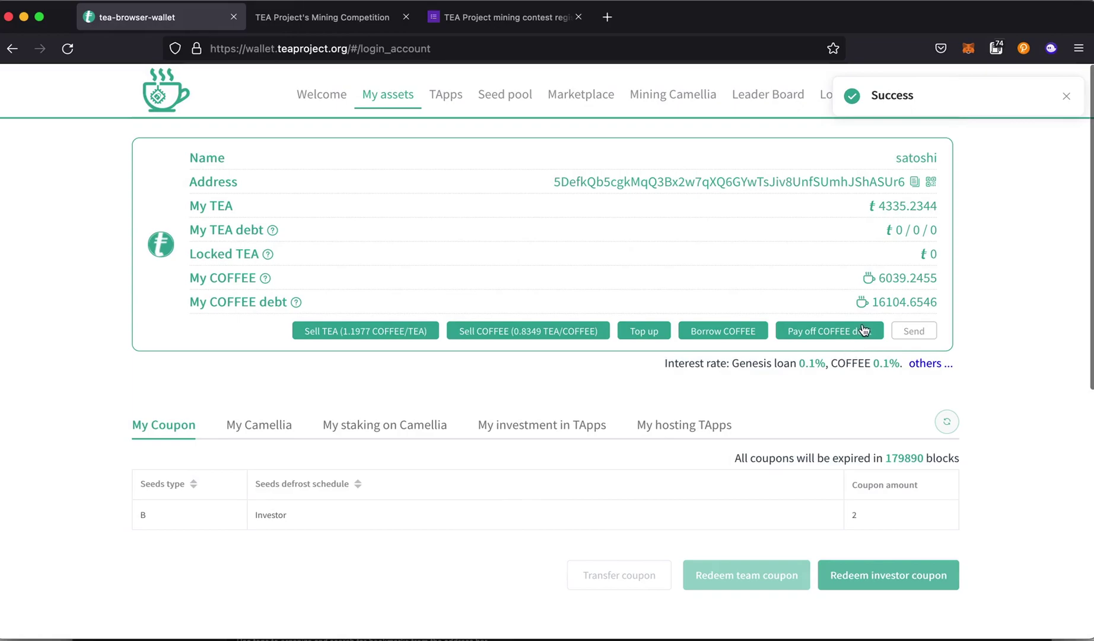
# Check the COFFEE balance and the list of Camellia seeds, and open the planting action for seed 443
pyautogui.doubleClick(894, 278)
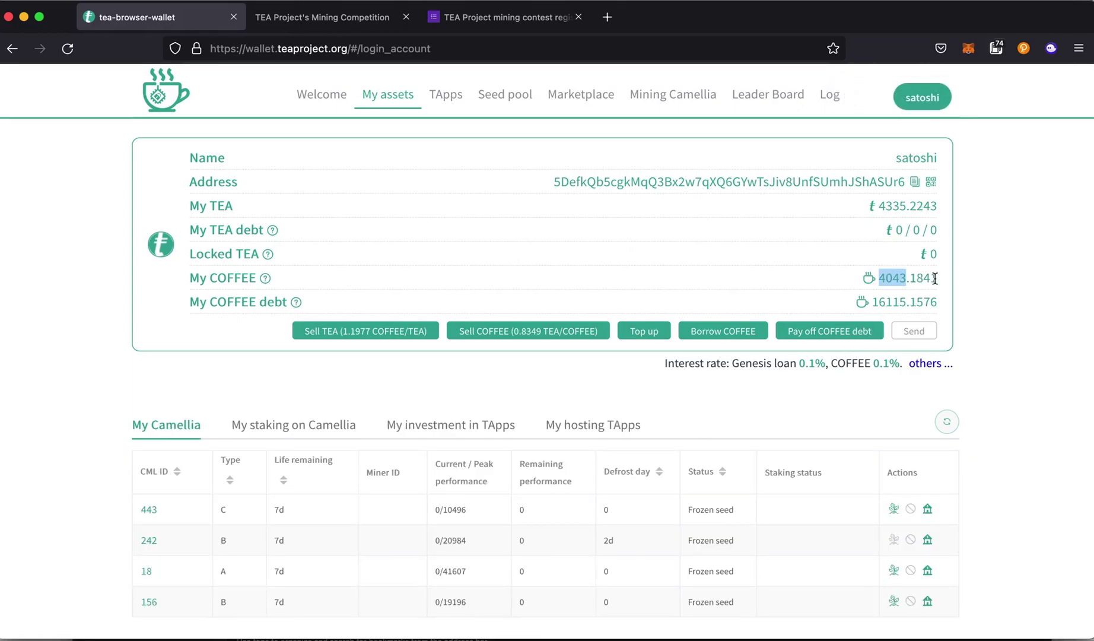
pyautogui.scroll(-2, 935, 279)
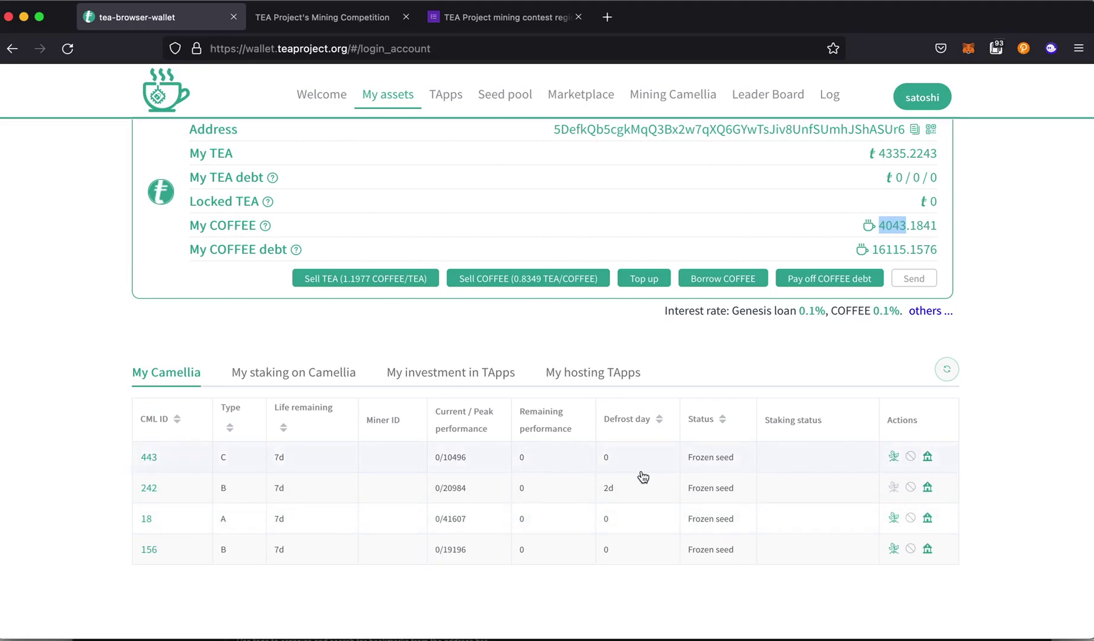
pyautogui.click(894, 456)
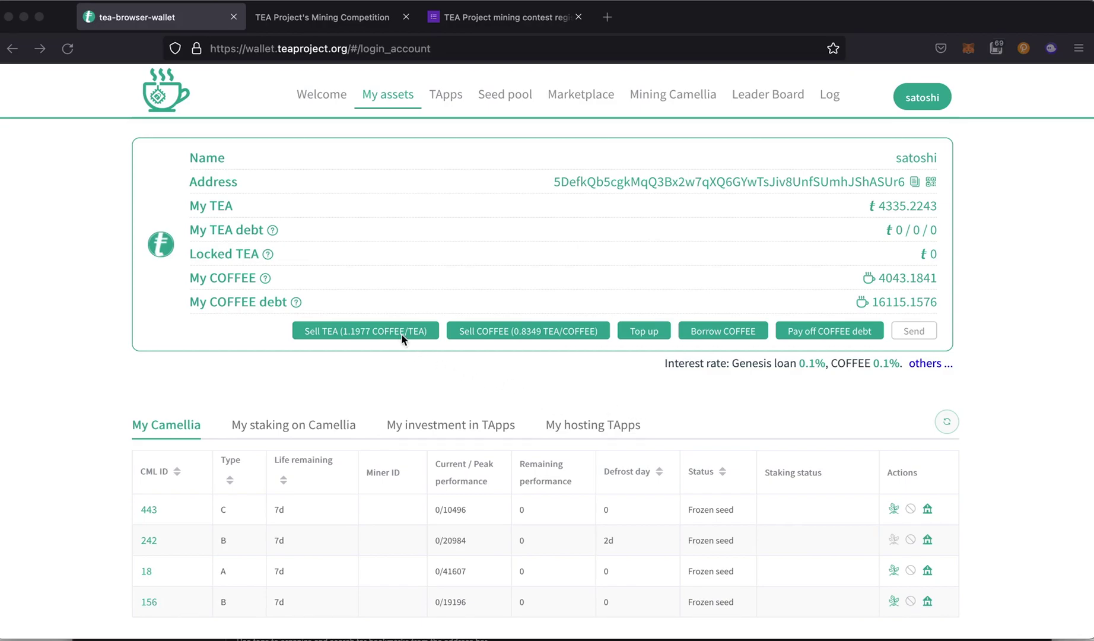
# View the exchange rate in the Sell COFFEE form and close it without selling
pyautogui.click(482, 334)
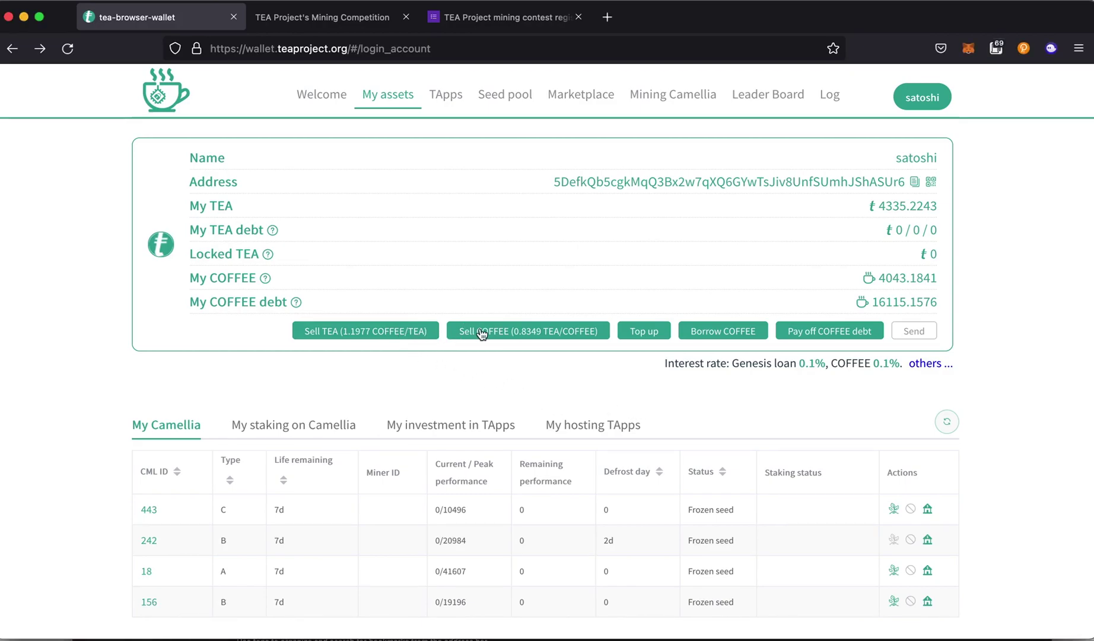
pyautogui.click(482, 334)
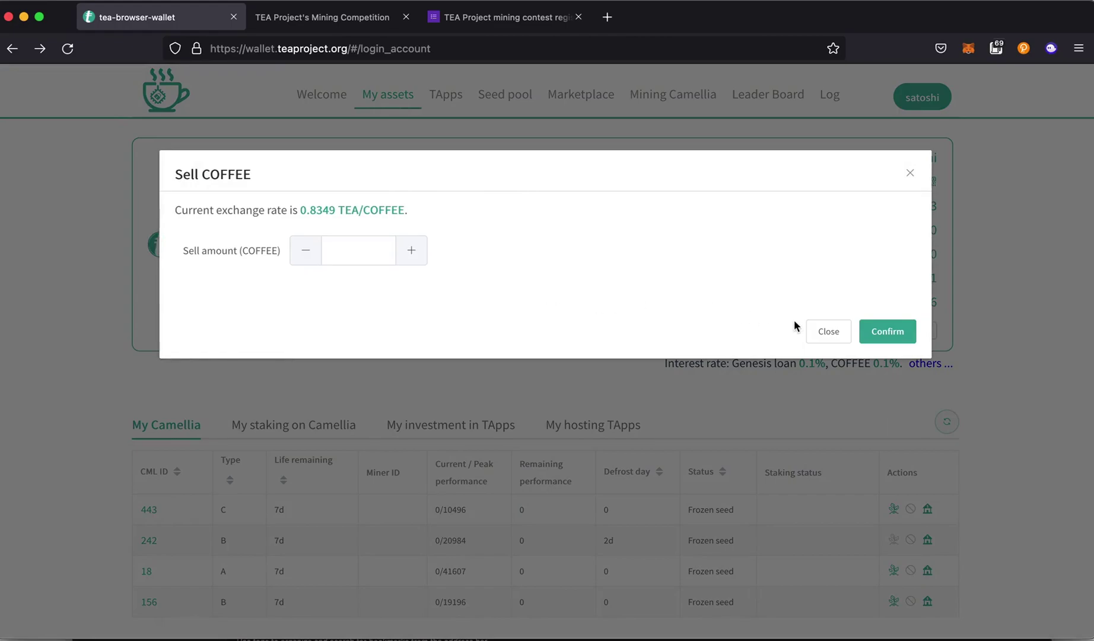
pyautogui.click(829, 331)
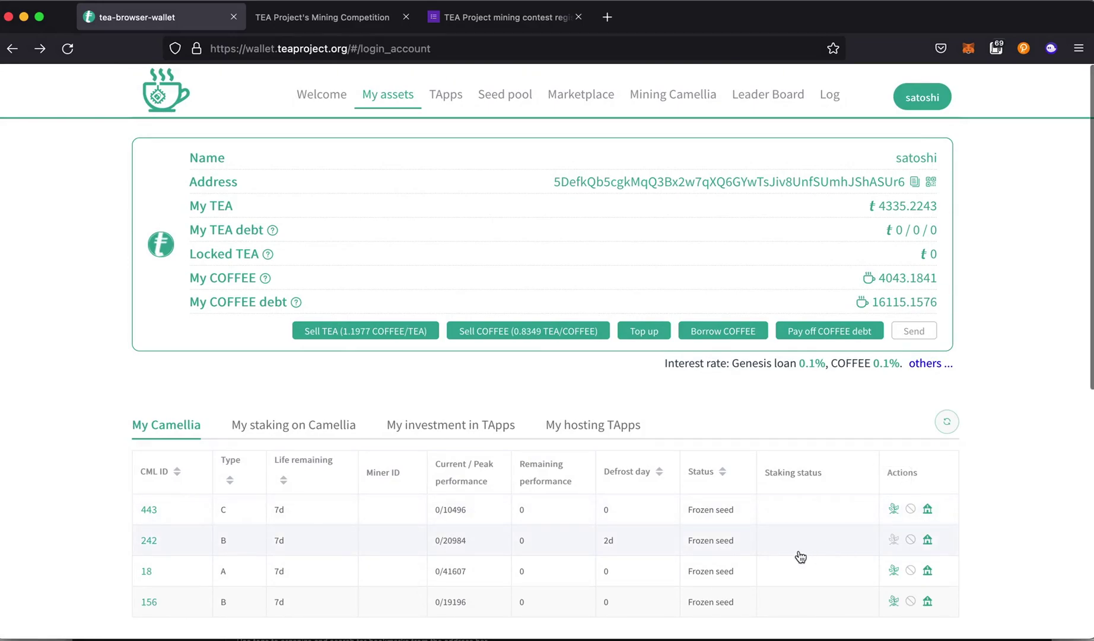
# Open the loan deposit form for Camellia seed 242 and read the TEA Token Loan Agreement
pyautogui.scroll(-1, 800, 556)
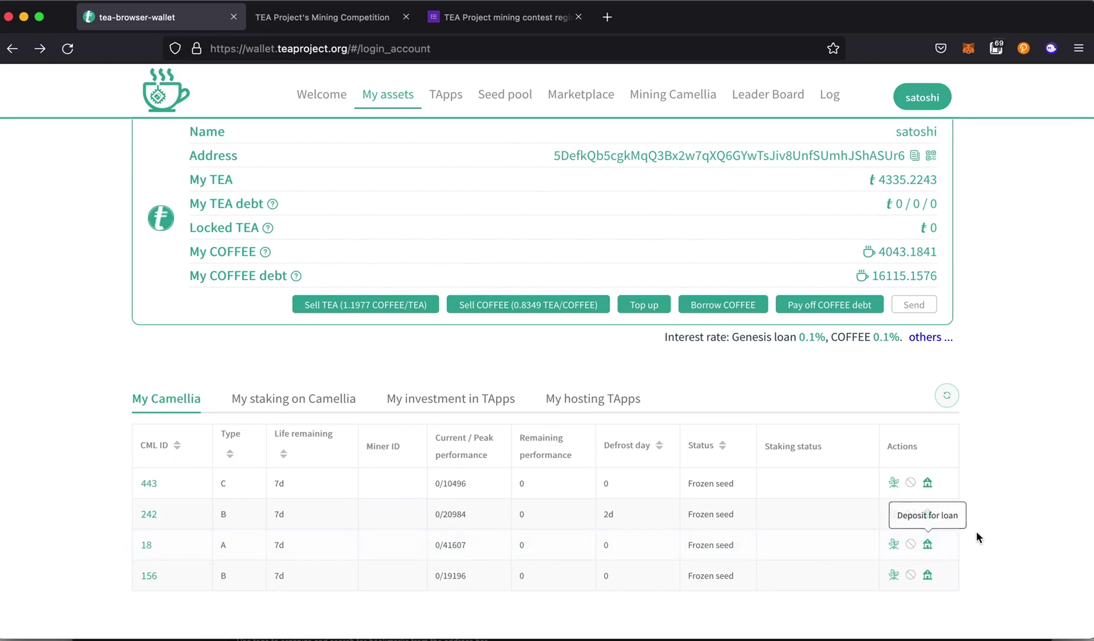
pyautogui.scroll(1, 975, 531)
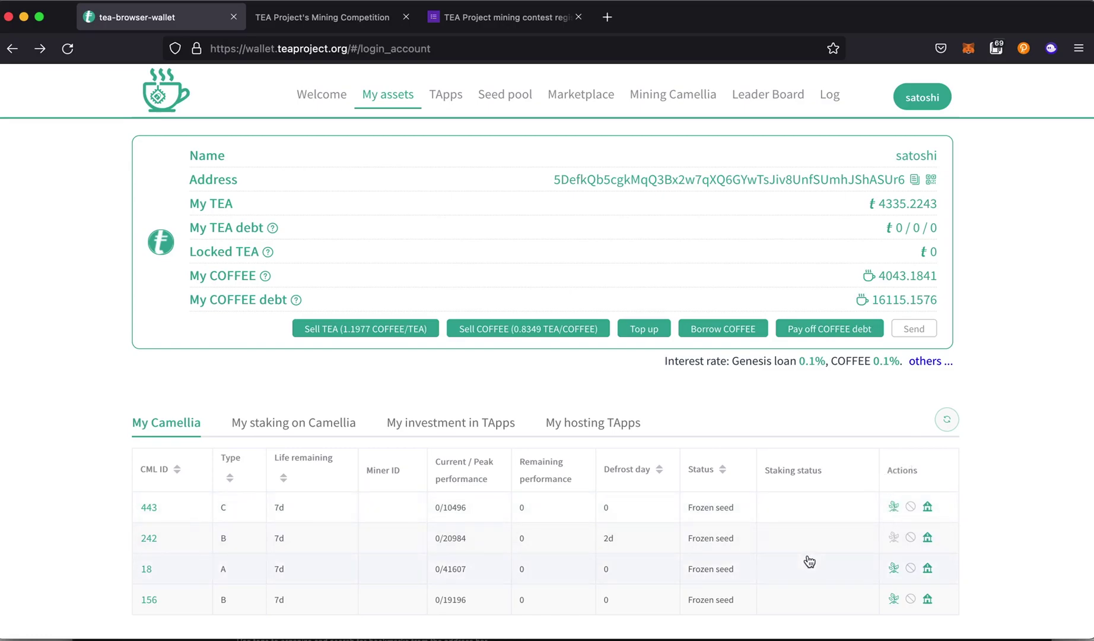
pyautogui.scroll(-1, 807, 560)
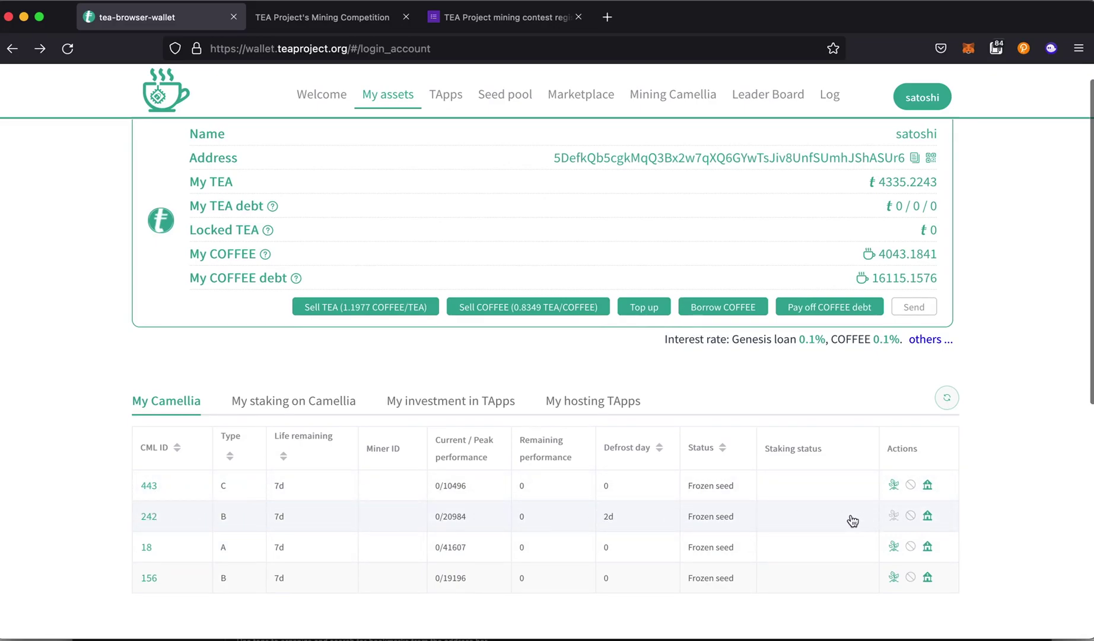
pyautogui.click(928, 516)
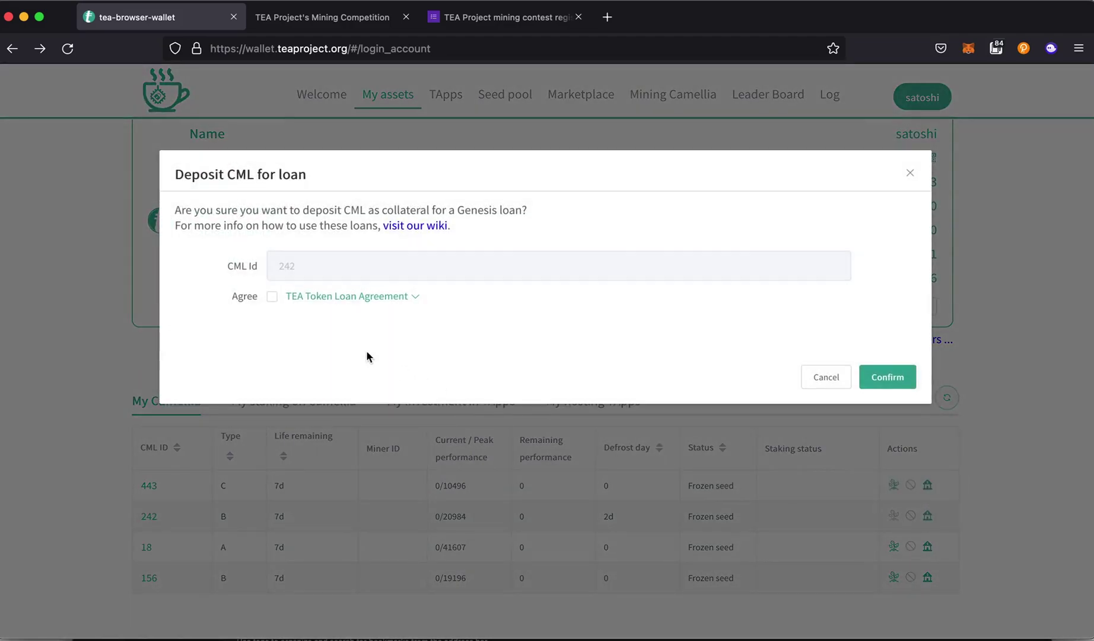
pyautogui.click(324, 299)
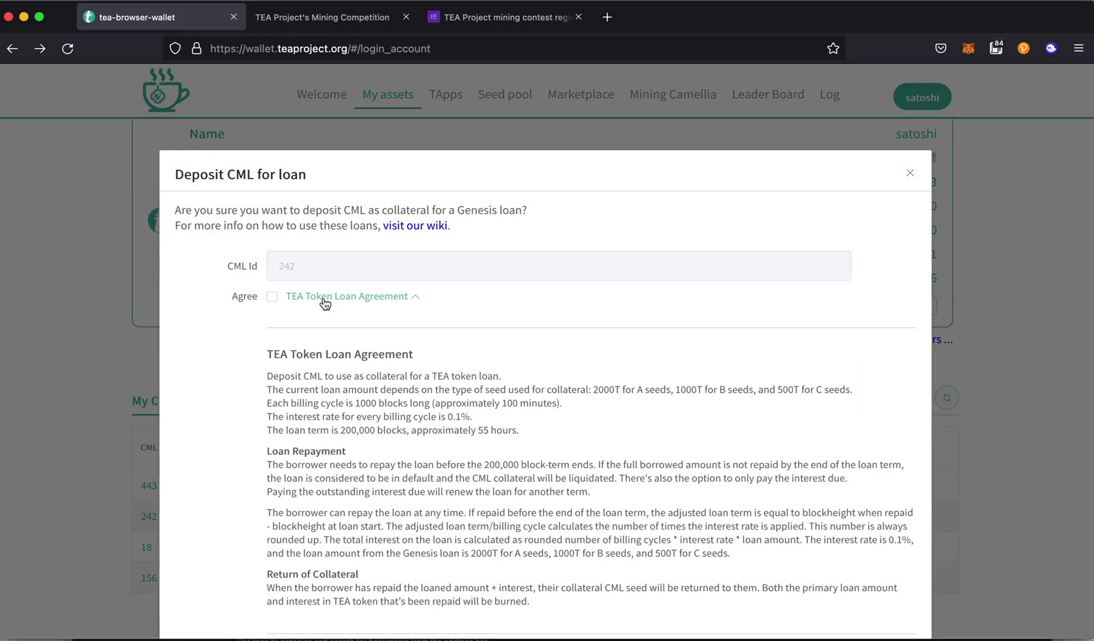
pyautogui.click(323, 299)
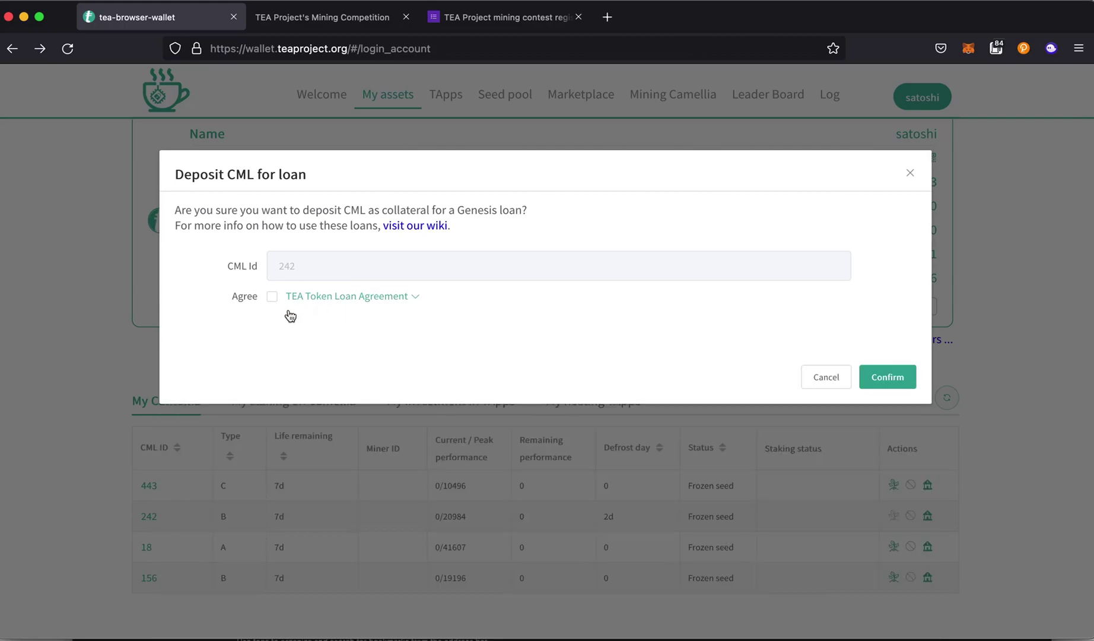
# Accept the loan agreement and deposit seed 242 as collateral, signing with the account password and choosing to remember it for 15 minutes
pyautogui.click(272, 297)
pyautogui.click(892, 378)
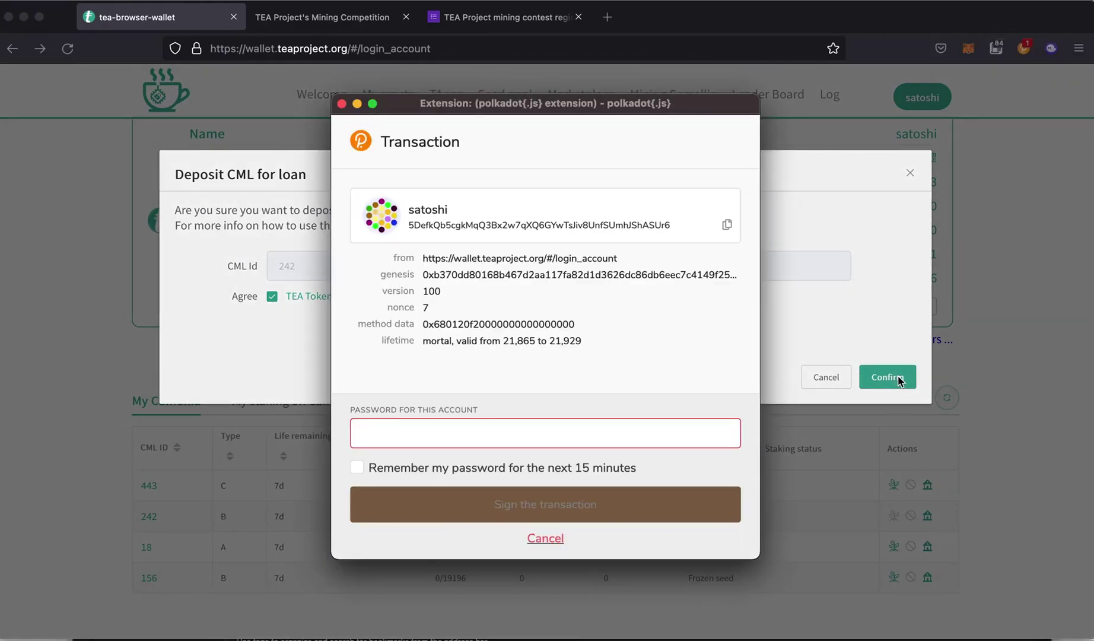
pyautogui.write('••••••••')
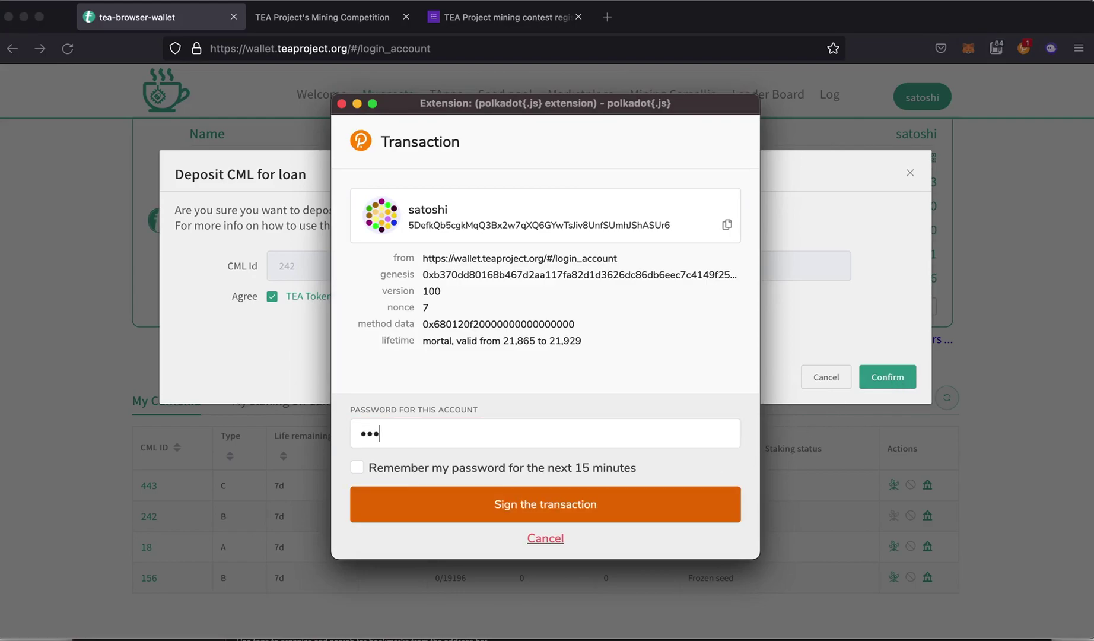
pyautogui.click(606, 469)
pyautogui.click(626, 497)
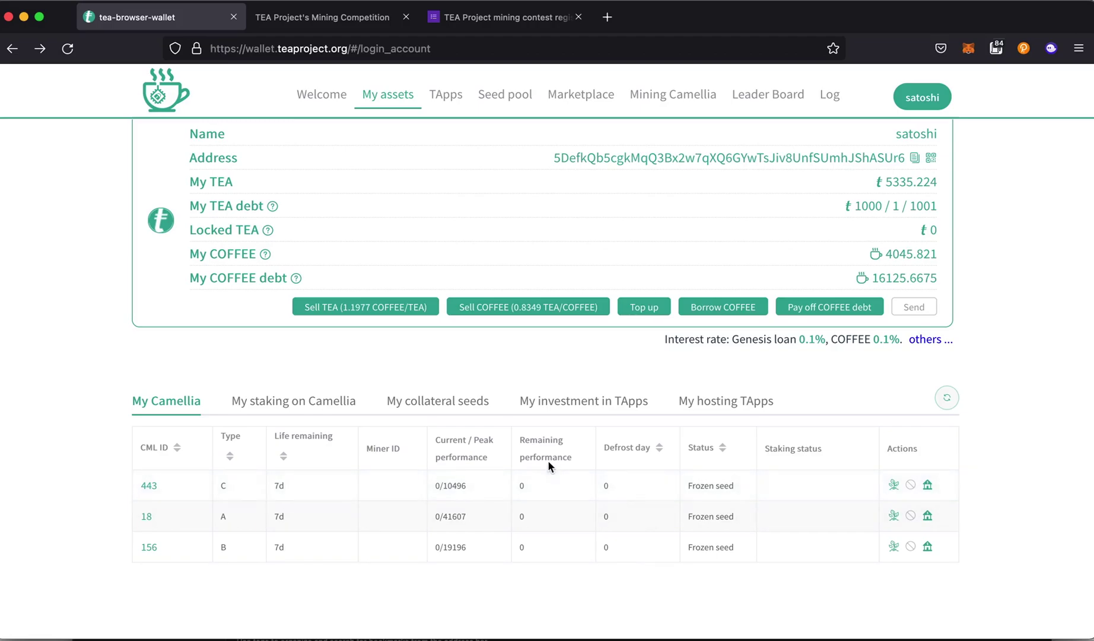
# Review the deposited seed among the collateral seeds and check the account's TEA balance
pyautogui.click(459, 405)
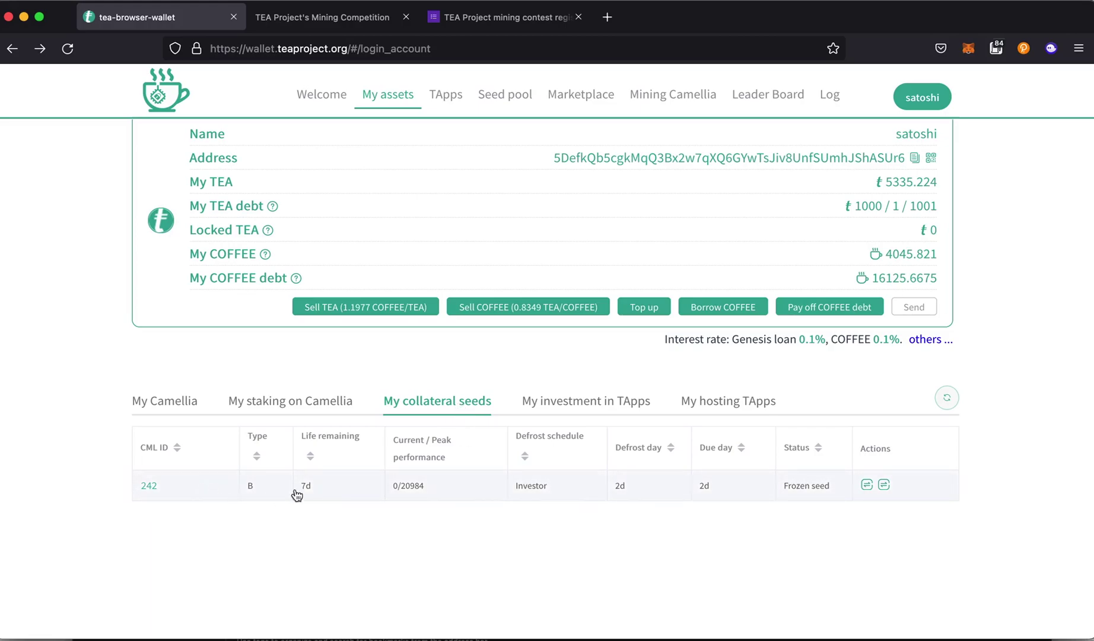
pyautogui.scroll(1, 743, 510)
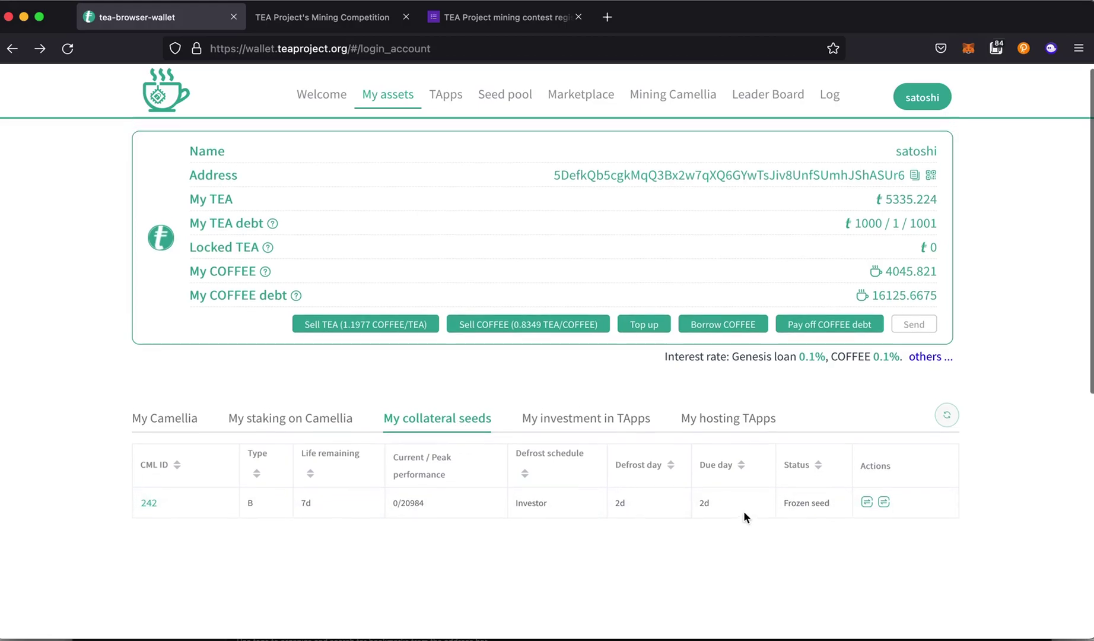
pyautogui.doubleClick(900, 199)
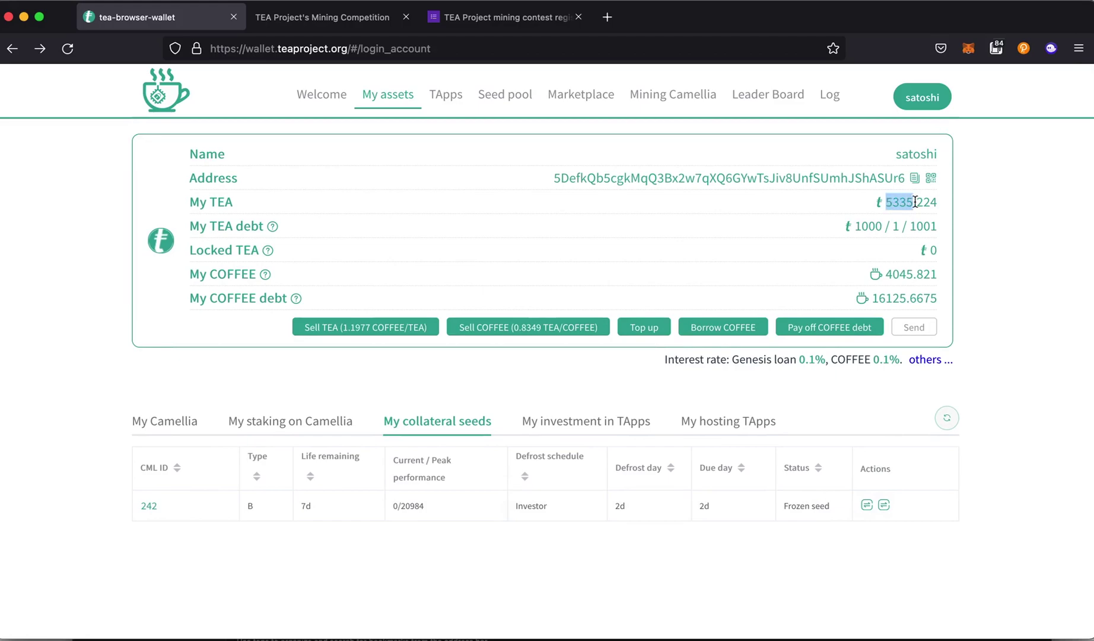
# Pay the 1 TEA loan interest to extend the due day of collateral seed 242 and sign the transaction
pyautogui.scroll(-1, 989, 360)
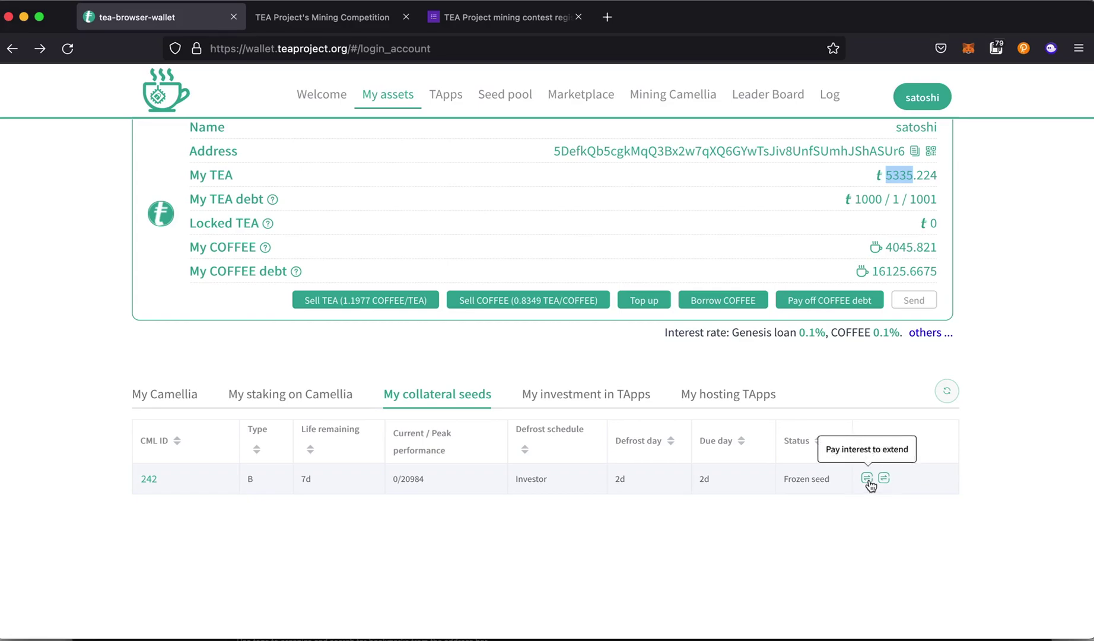
pyautogui.click(867, 478)
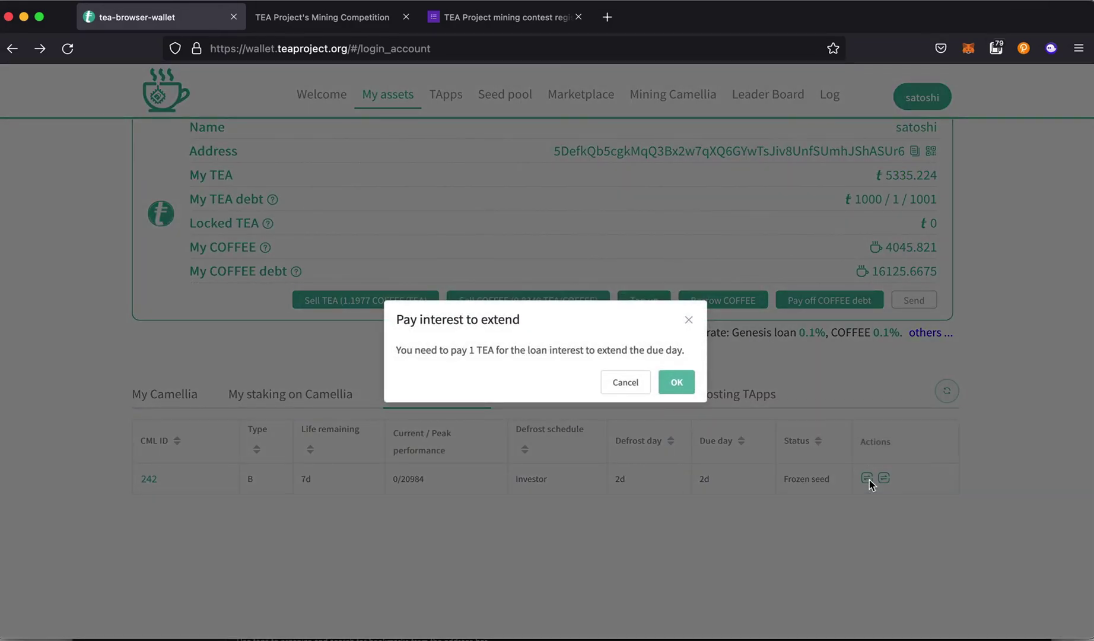
pyautogui.click(682, 387)
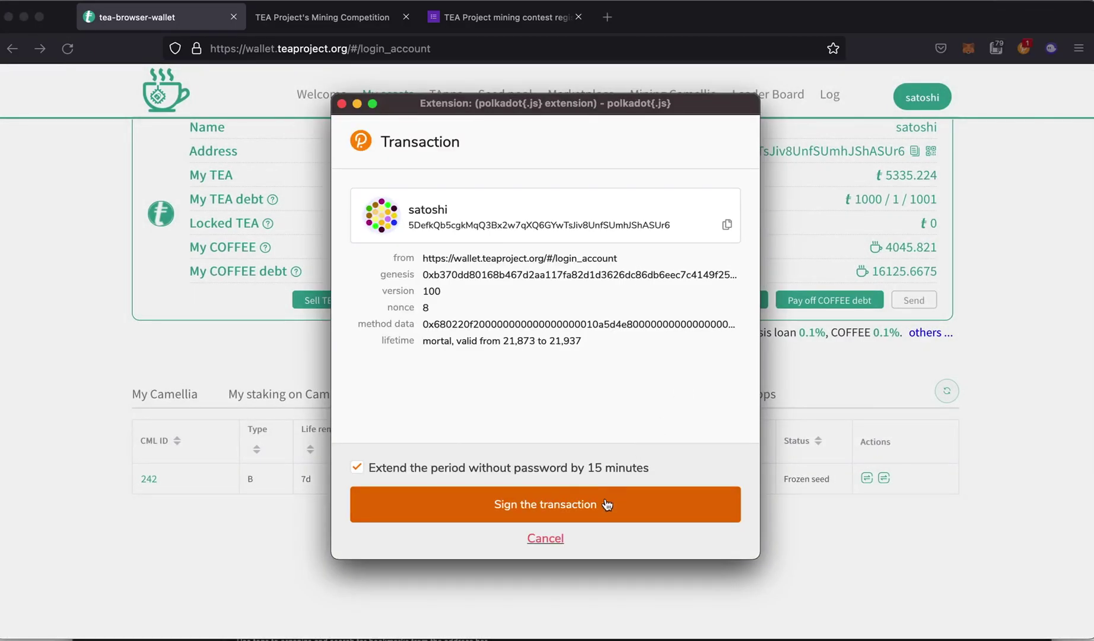
pyautogui.click(609, 499)
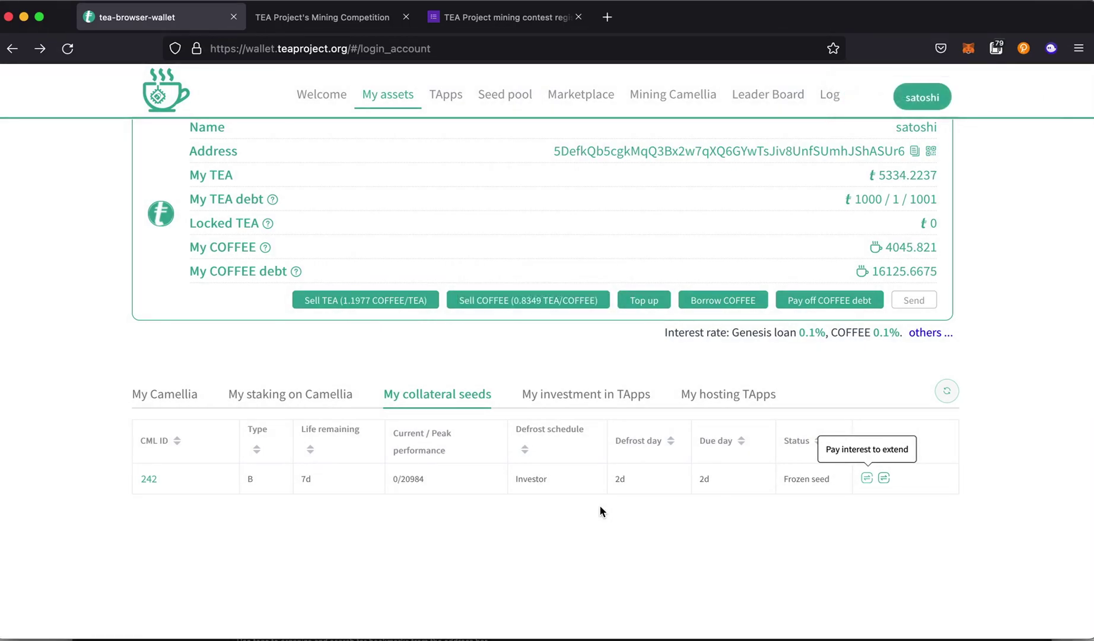
# Open the planting form for Camellia seed 443, set Miner Id sat1 and Miner IP 12, and generate the mining scripts
pyautogui.scroll(1, 601, 507)
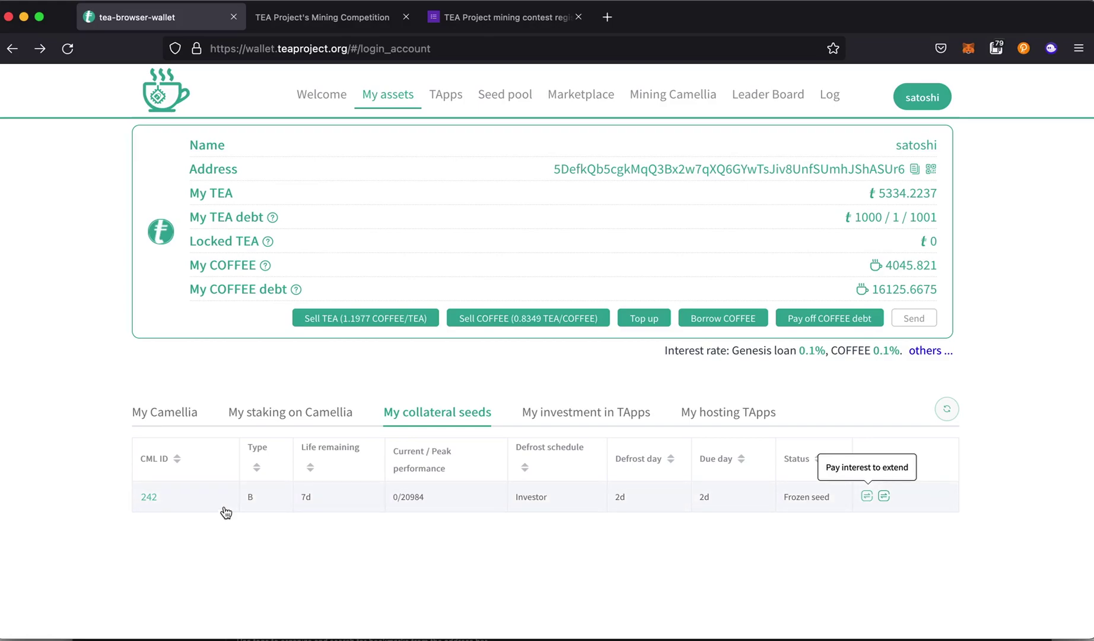
pyautogui.click(183, 416)
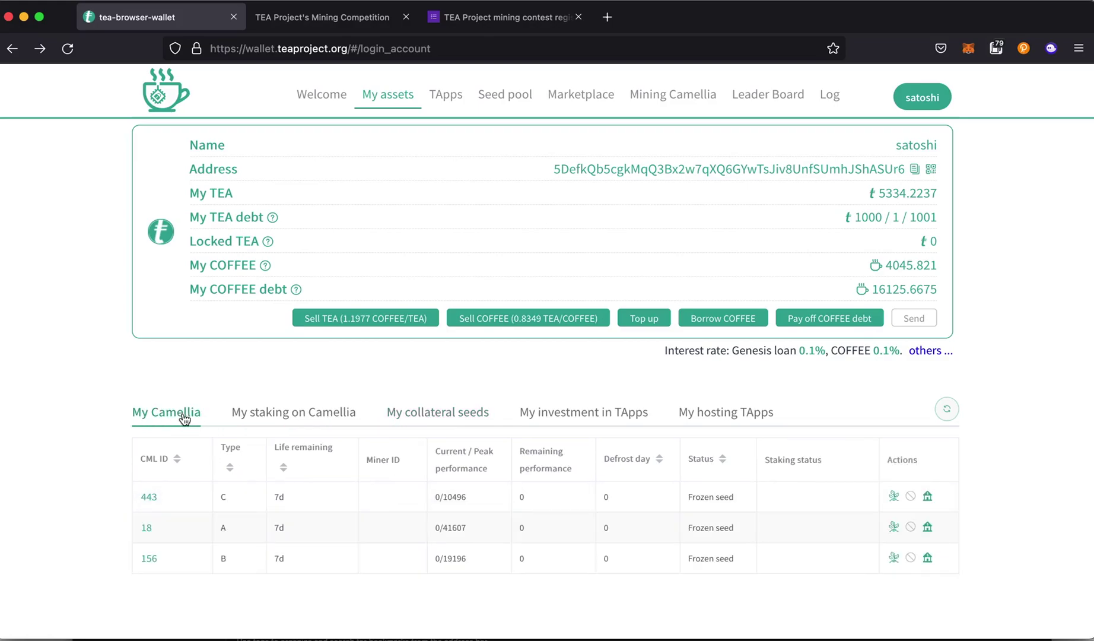
pyautogui.scroll(-1, 481, 497)
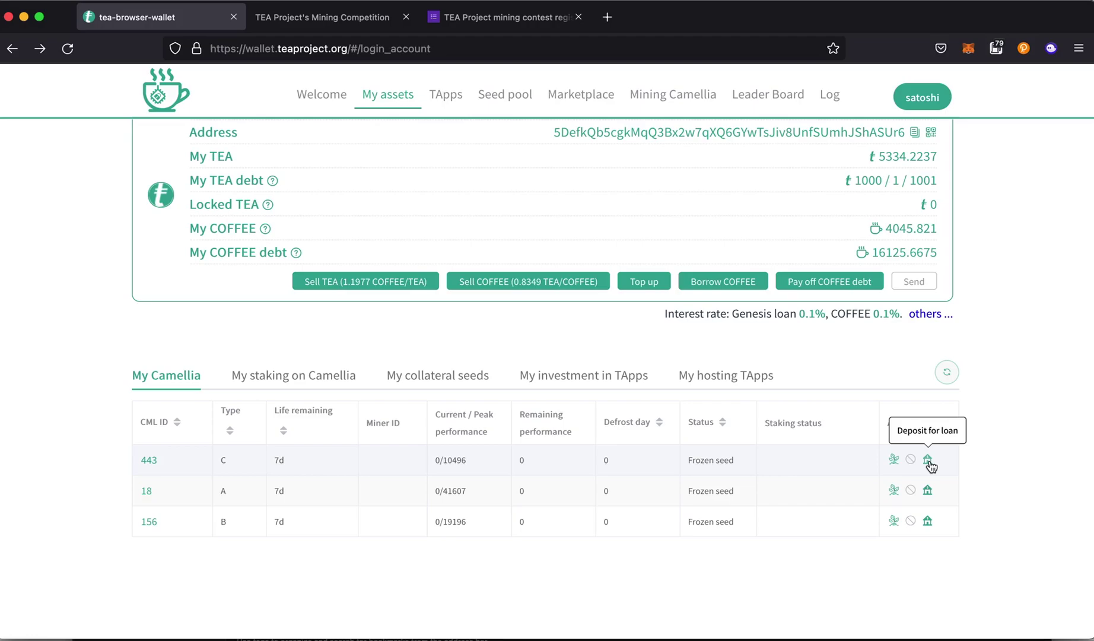
pyautogui.click(893, 459)
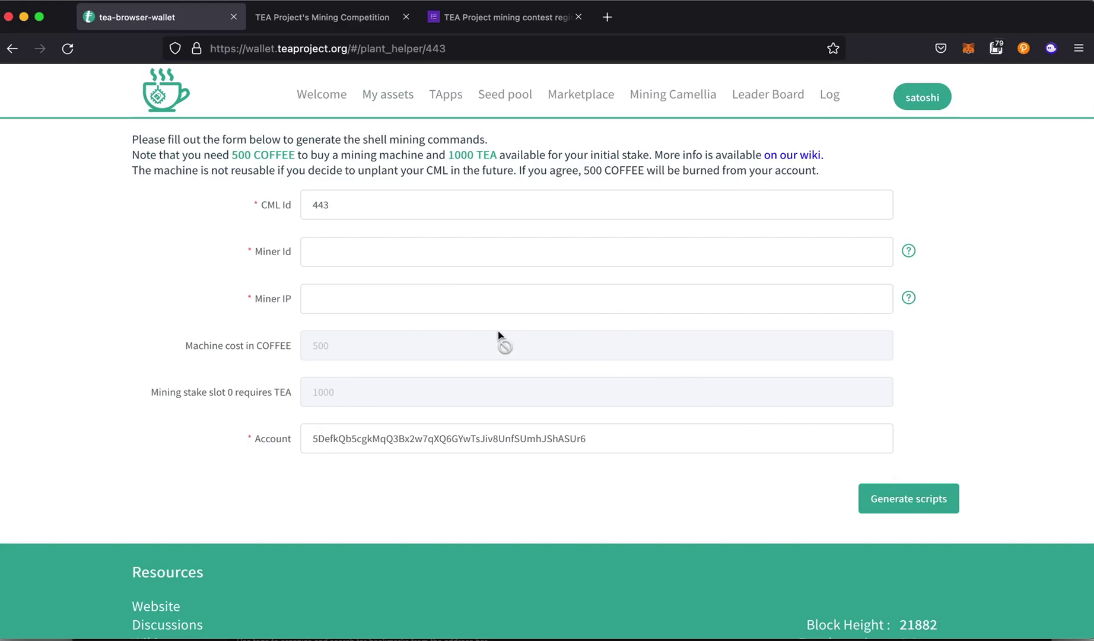
pyautogui.click(352, 254)
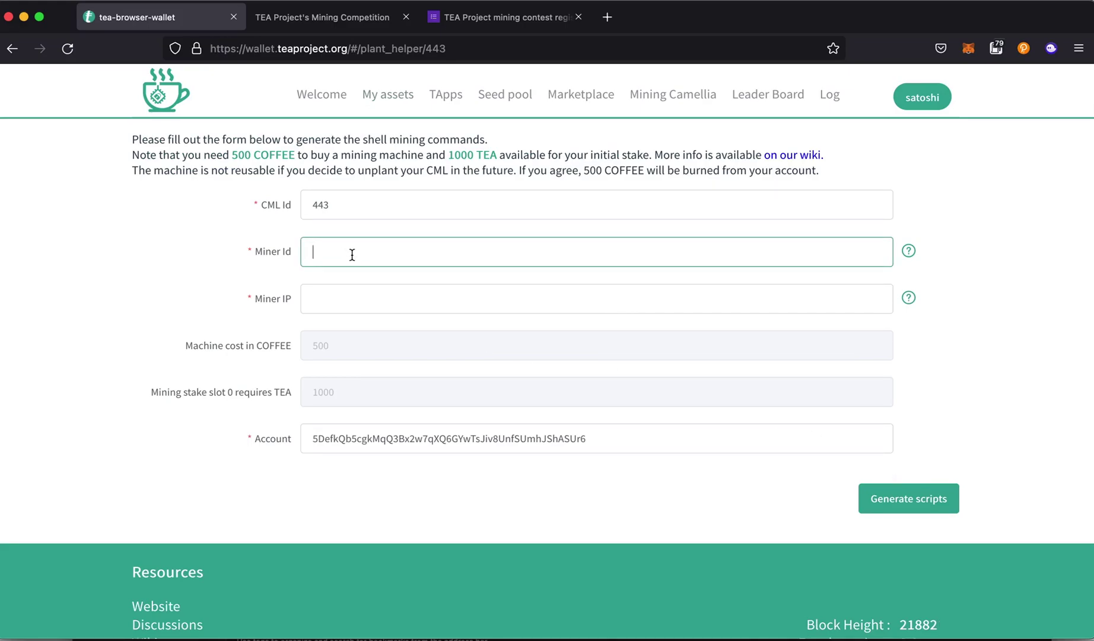
pyautogui.write('sat1')
pyautogui.click(321, 291)
pyautogui.write('12')
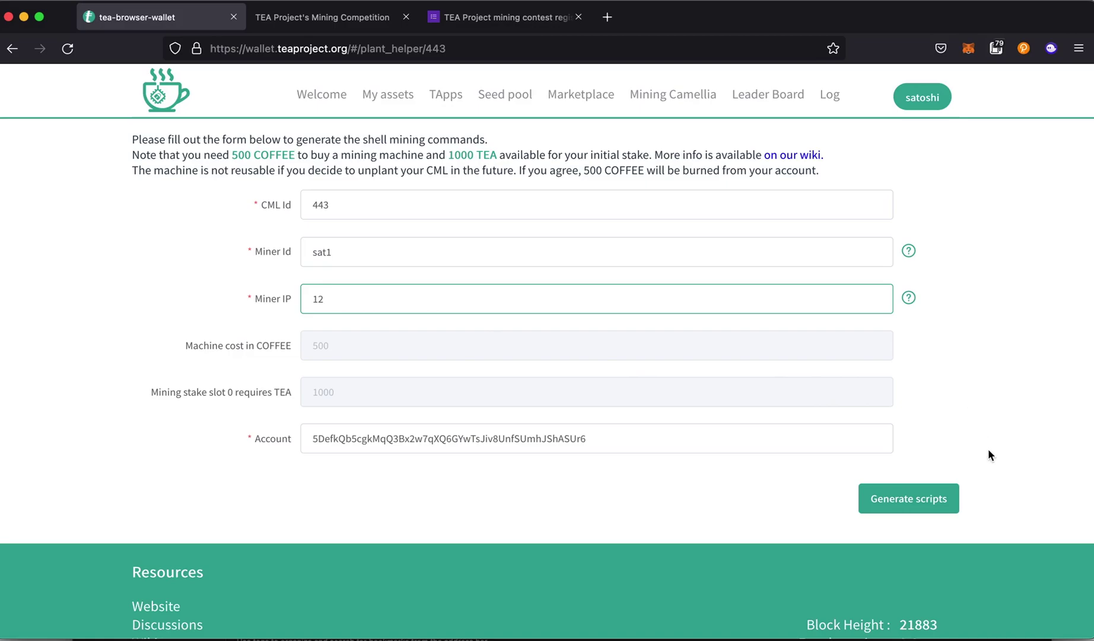
pyautogui.click(920, 500)
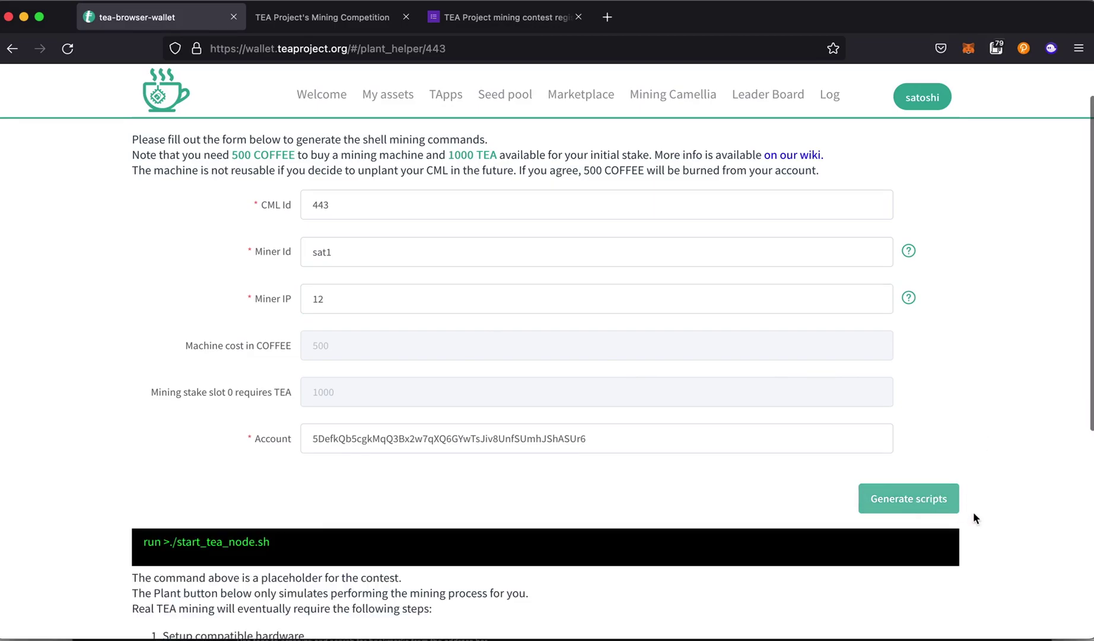
# Plant Camellia seed 443, sign the transaction and review the account balances and the seed's mining status
pyautogui.scroll(-3, 973, 514)
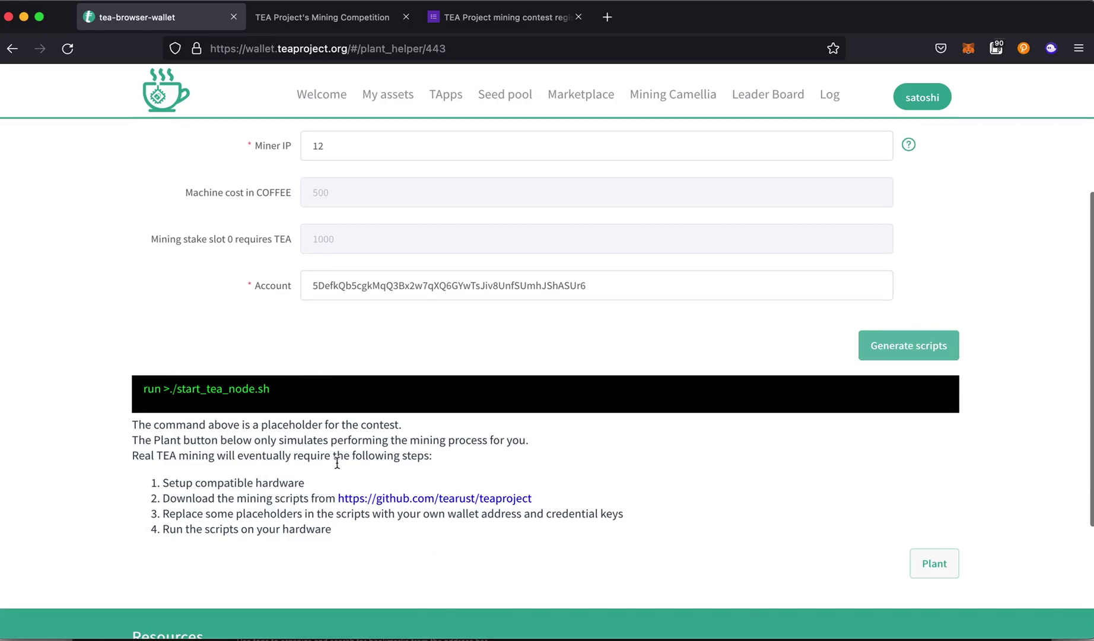
pyautogui.click(945, 551)
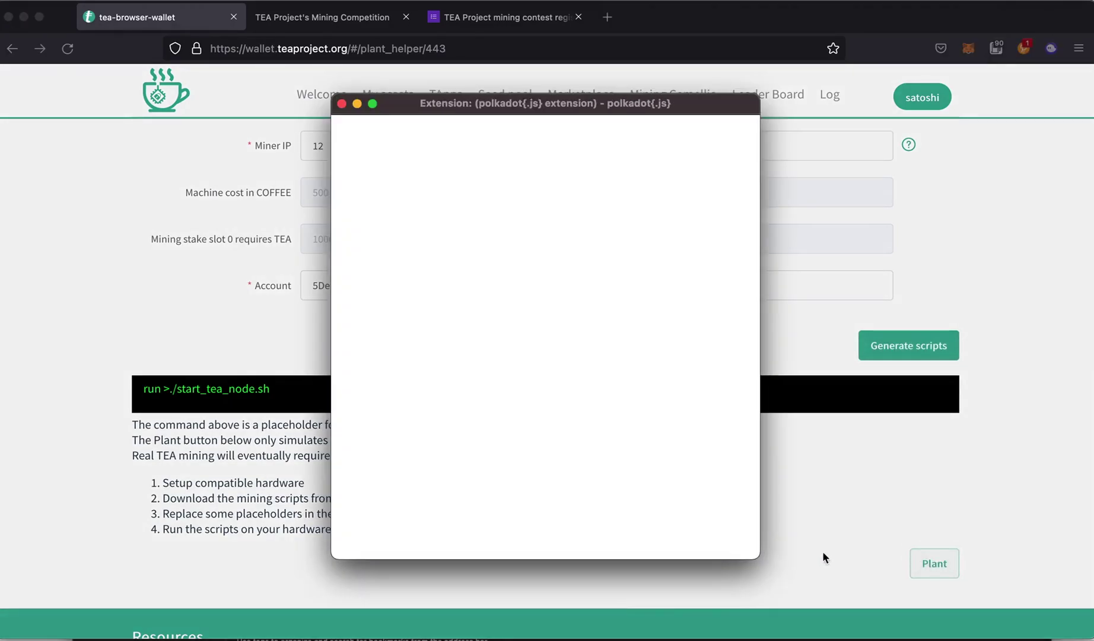
pyautogui.click(584, 497)
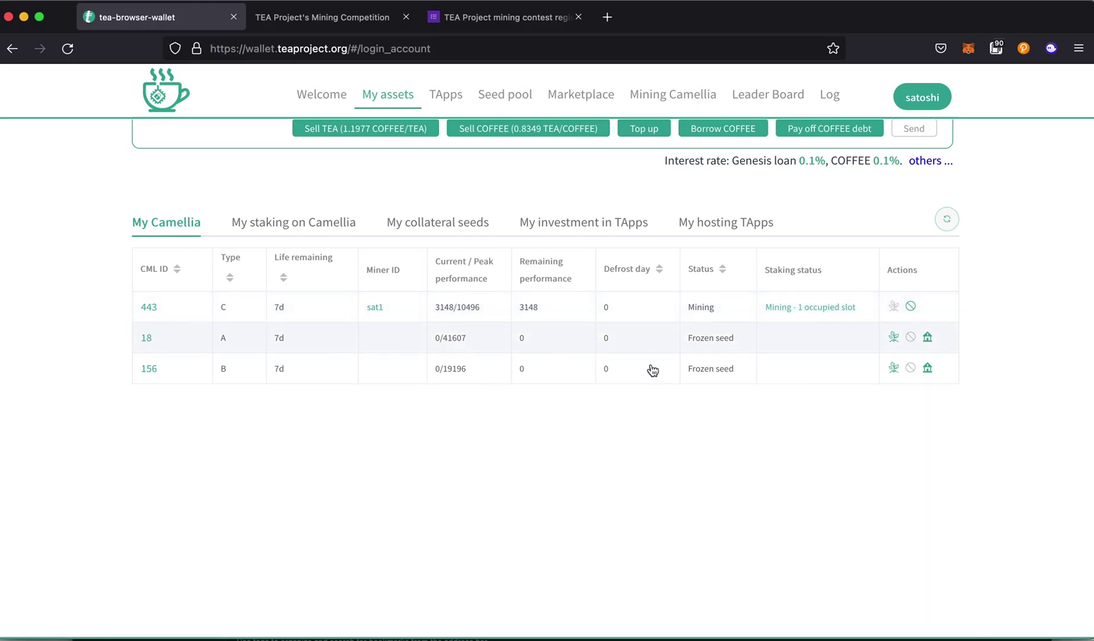
pyautogui.scroll(2, 705, 389)
pyautogui.scroll(1, 706, 386)
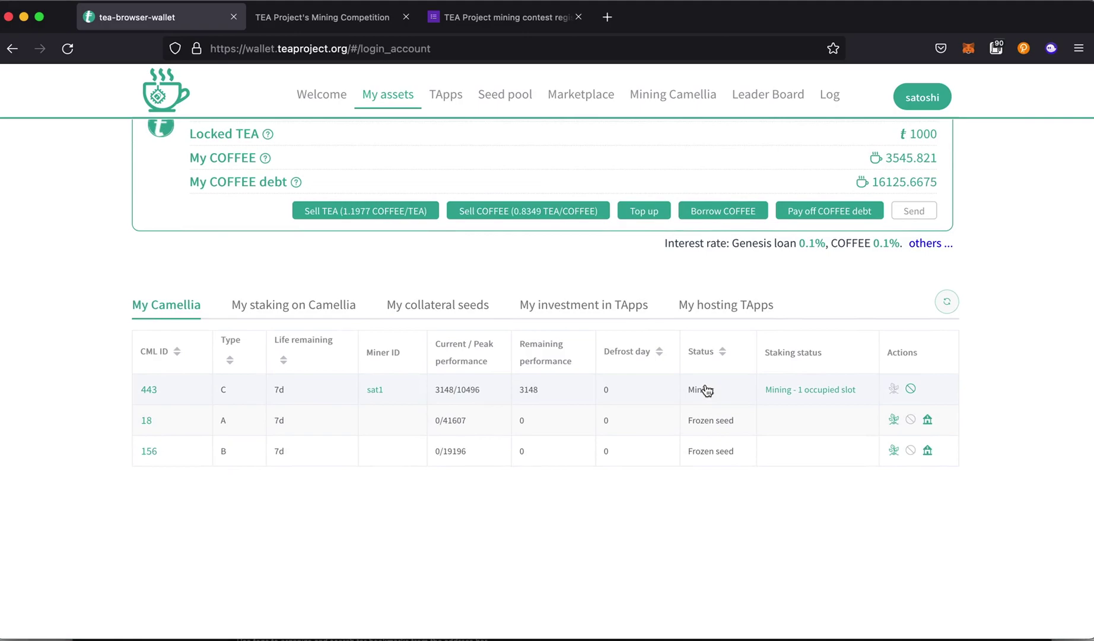
pyautogui.scroll(2, 723, 403)
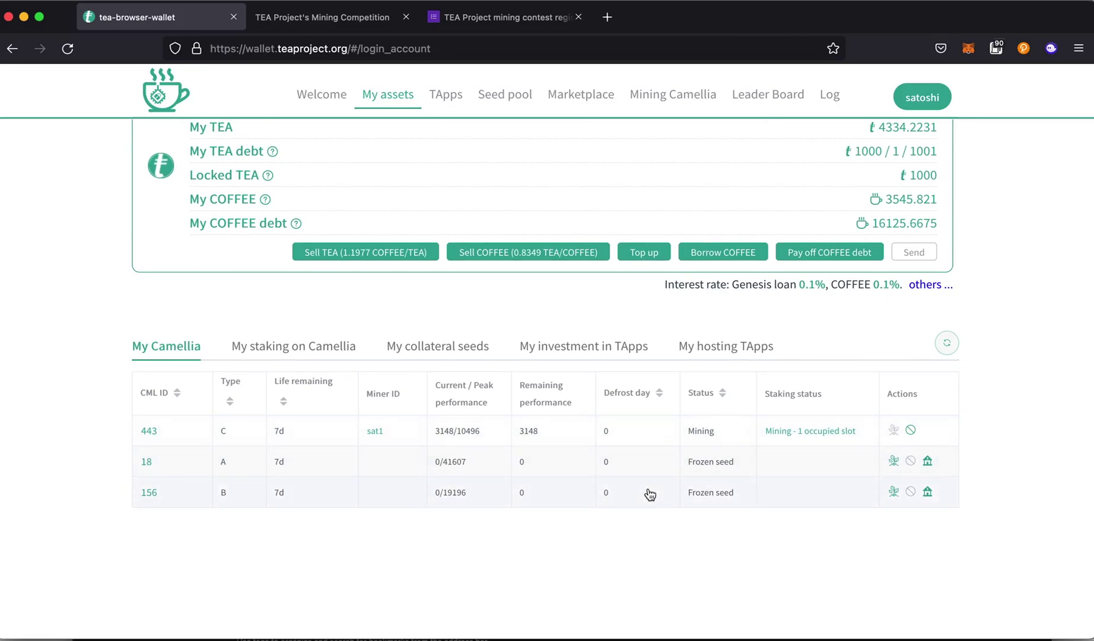
pyautogui.scroll(3, 650, 494)
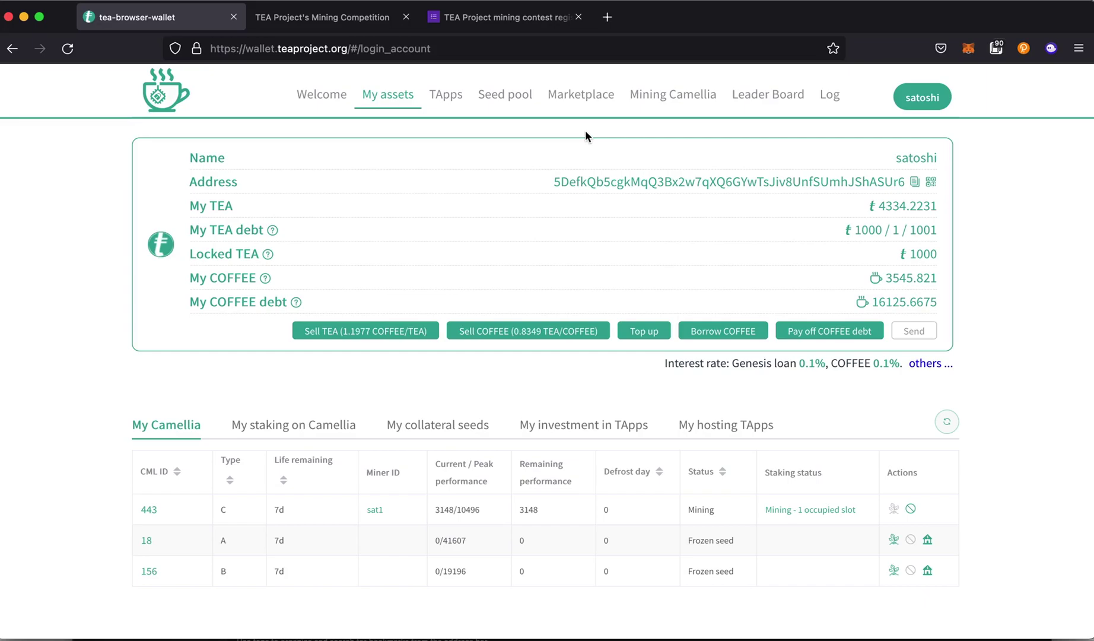
# Stake Camellia 156 to Camellia 53 from the top mining list, leaving the maximum slippage empty, and sign the transaction
pyautogui.click(670, 98)
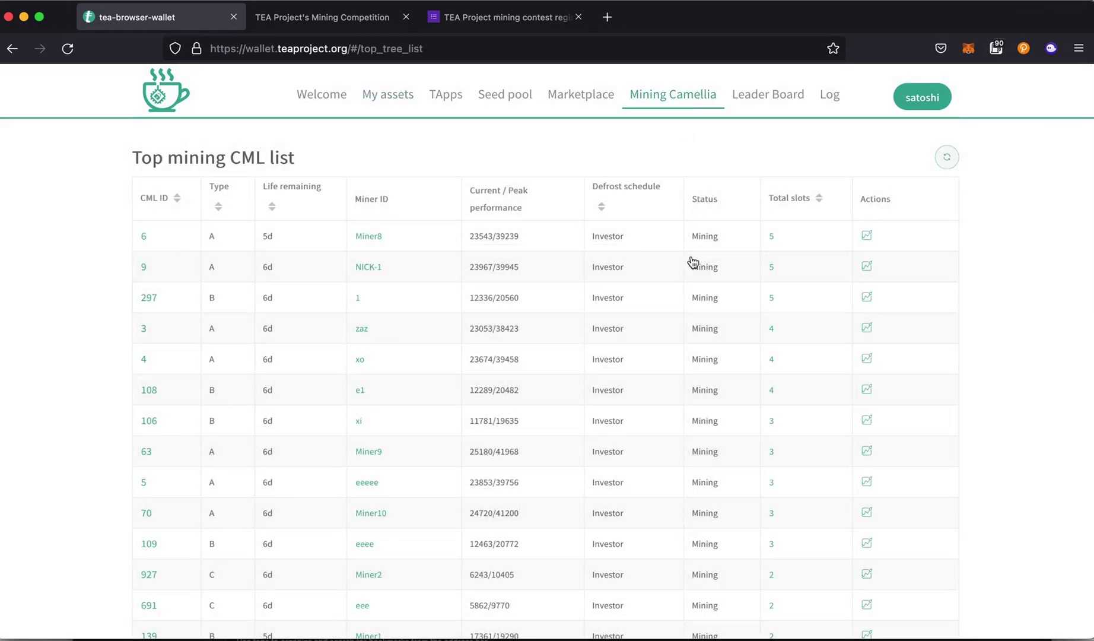
pyautogui.scroll(-2, 678, 338)
pyautogui.scroll(-8, 678, 338)
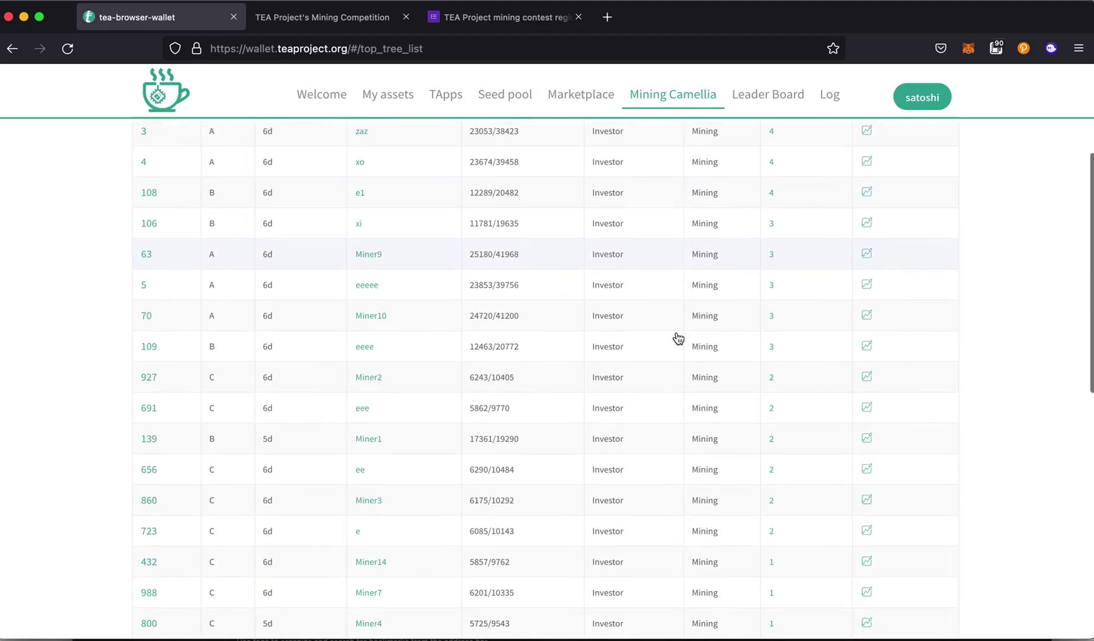
pyautogui.scroll(-12, 678, 338)
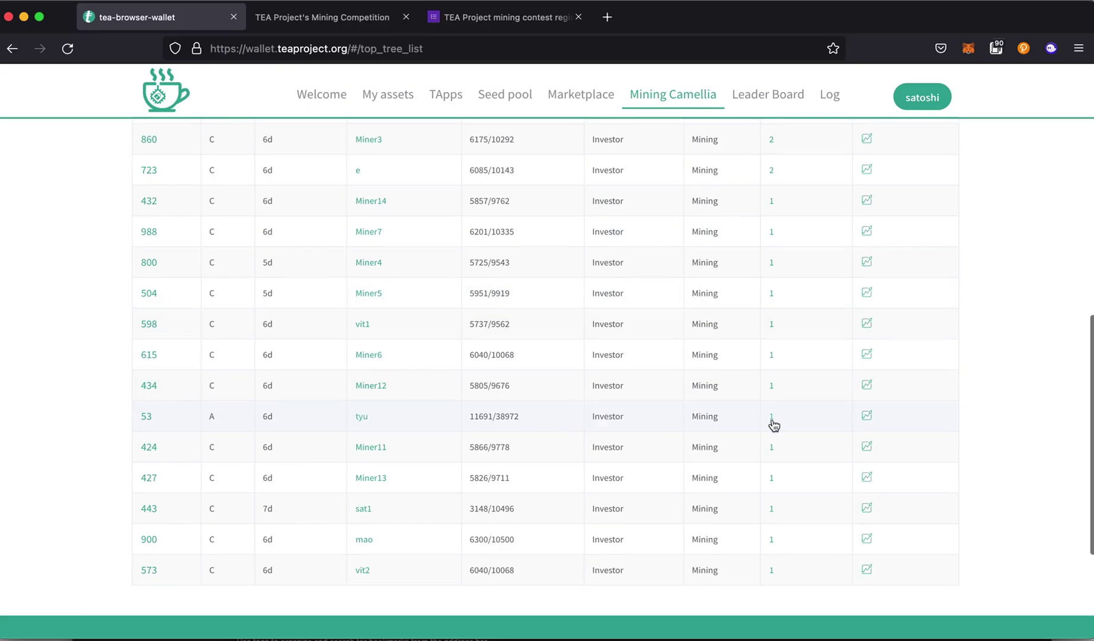
pyautogui.click(866, 417)
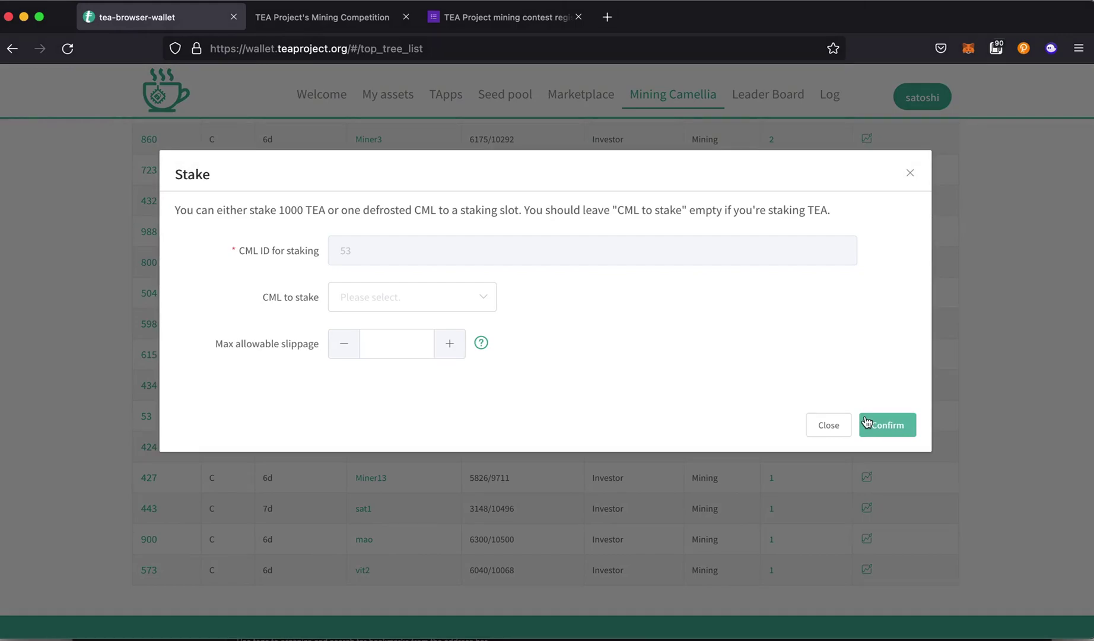
pyautogui.click(481, 296)
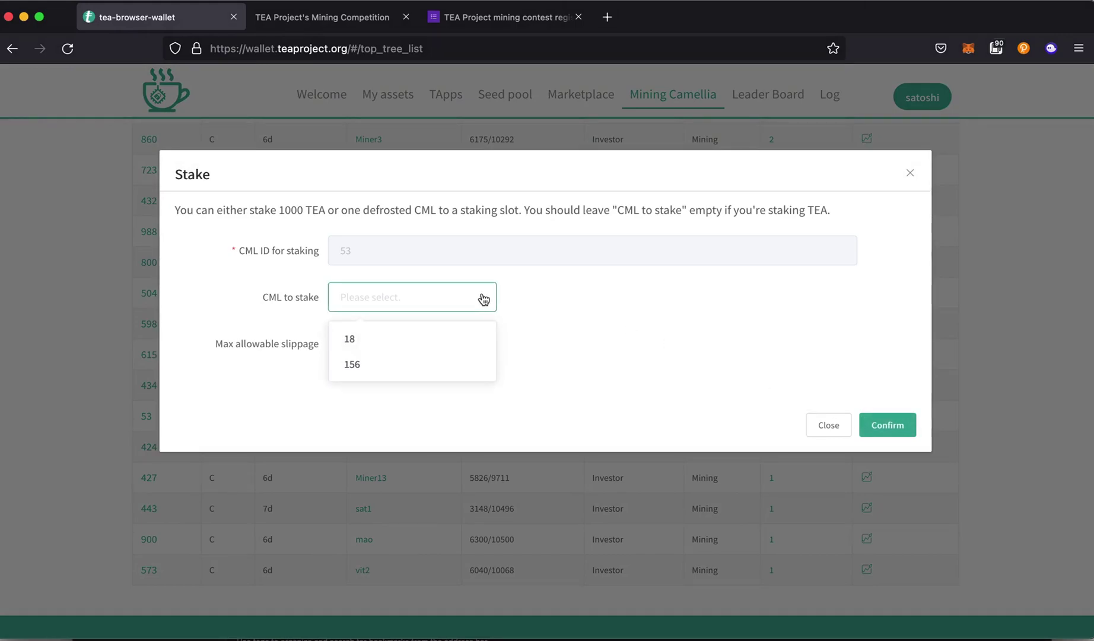
pyautogui.click(441, 376)
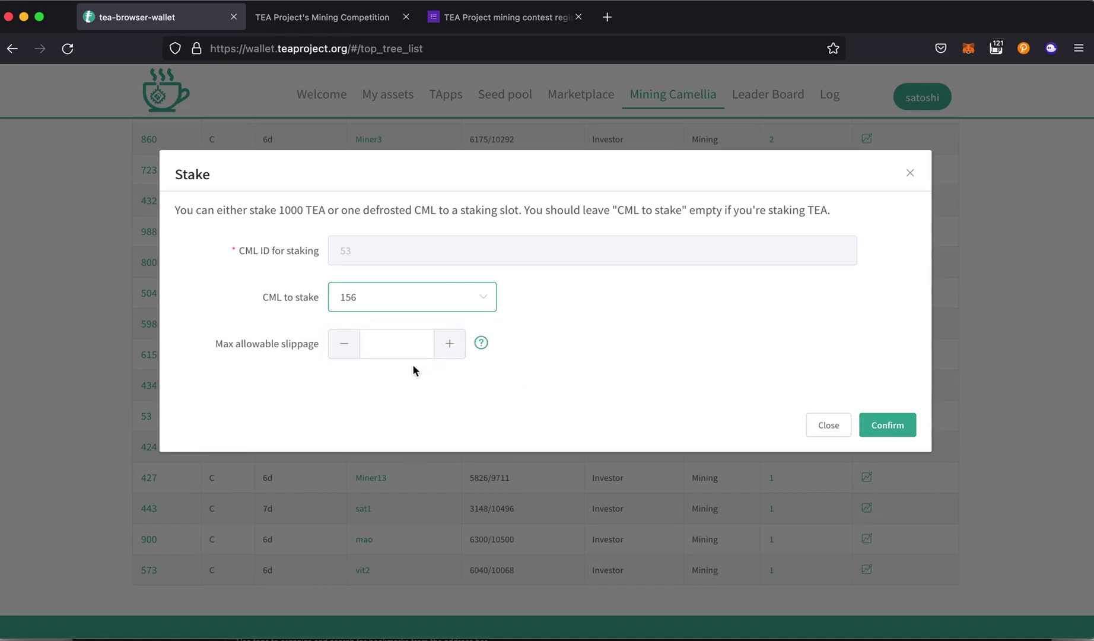
pyautogui.click(886, 425)
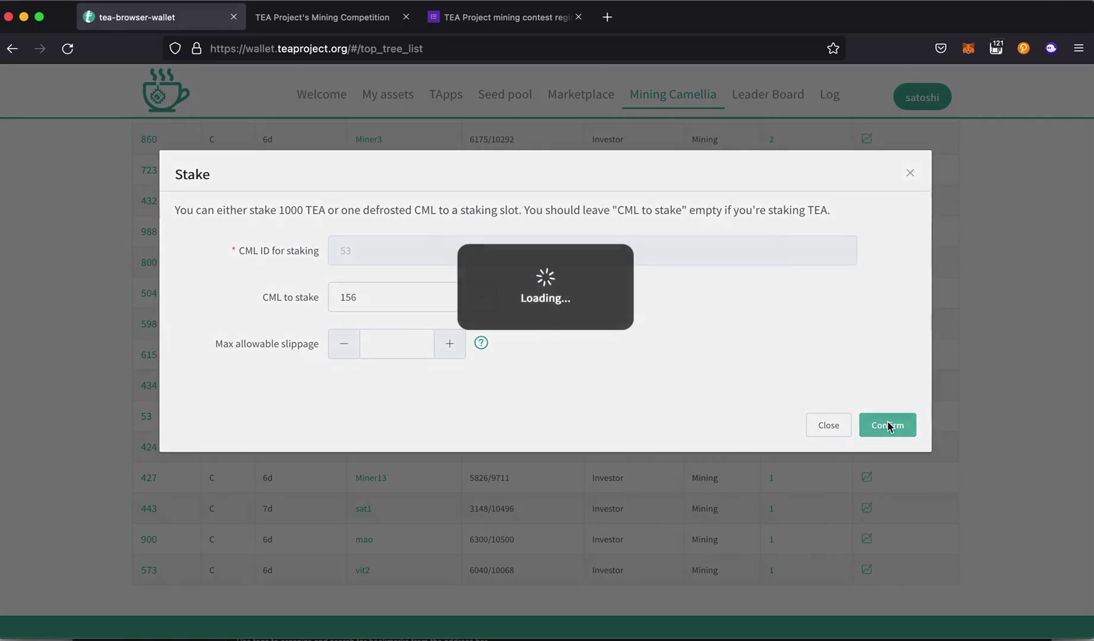
pyautogui.click(627, 496)
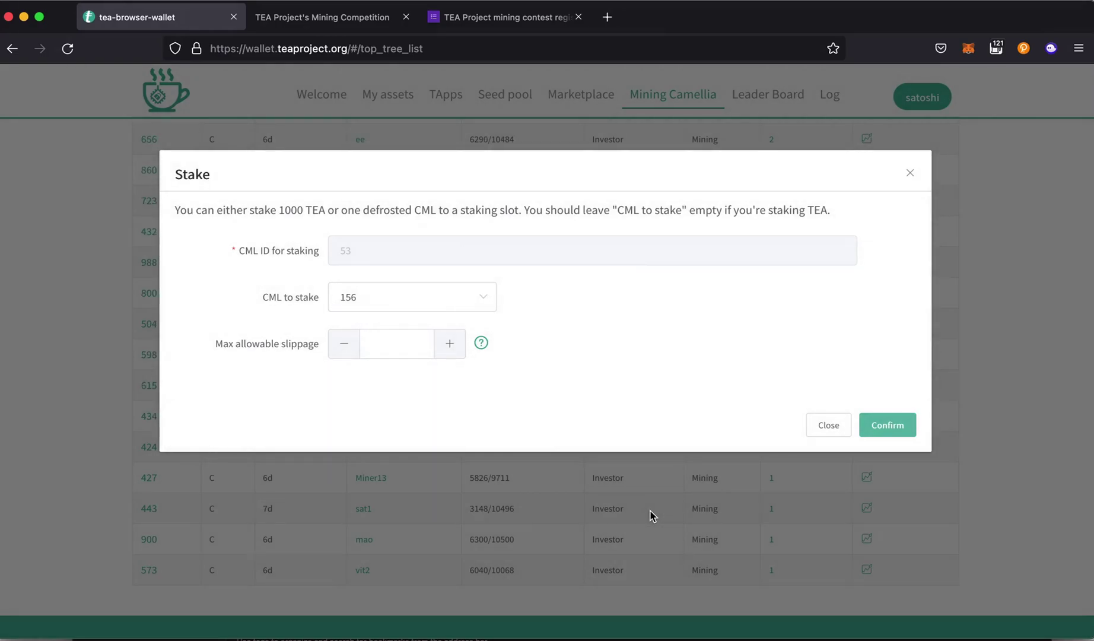
# Open the details of Camellia 53 and review its staking slots and hosted TApps
pyautogui.scroll(4, 674, 607)
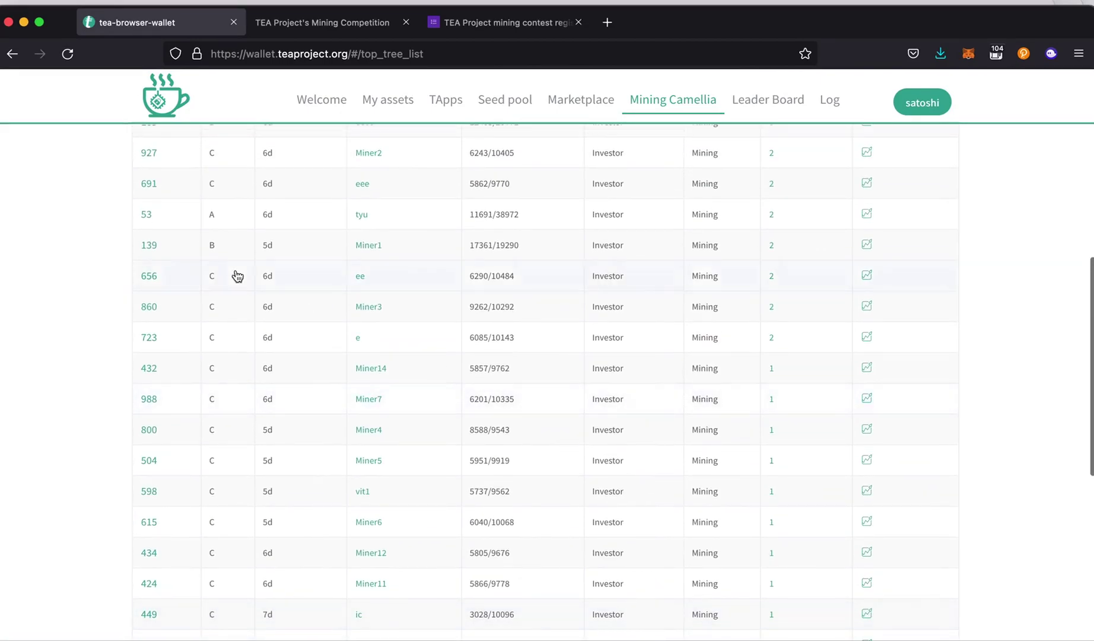
pyautogui.click(150, 214)
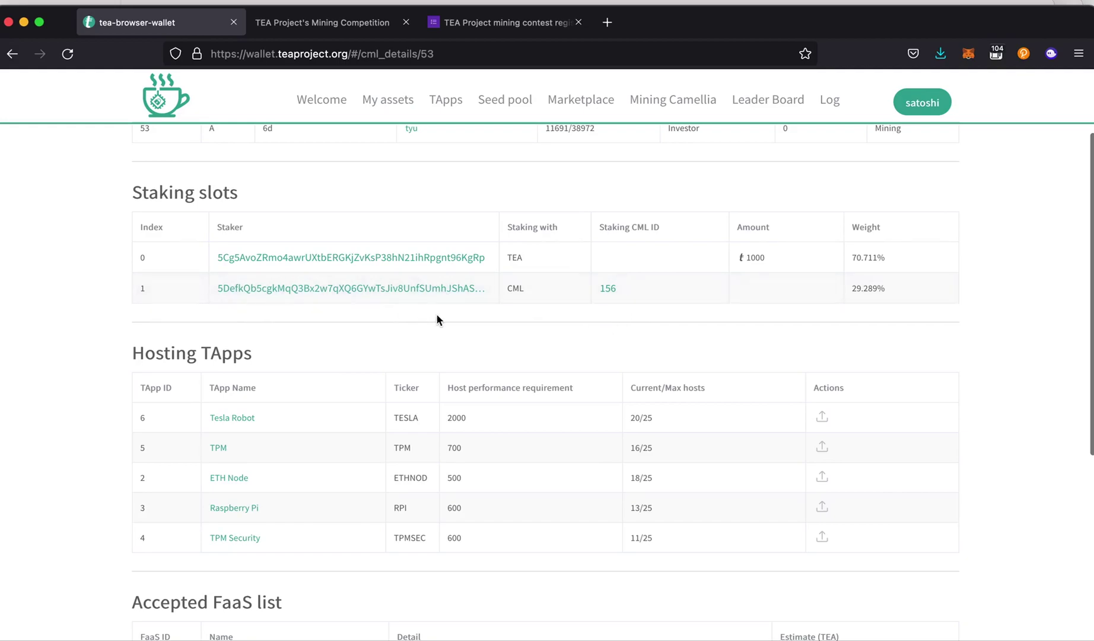
pyautogui.scroll(1, 533, 328)
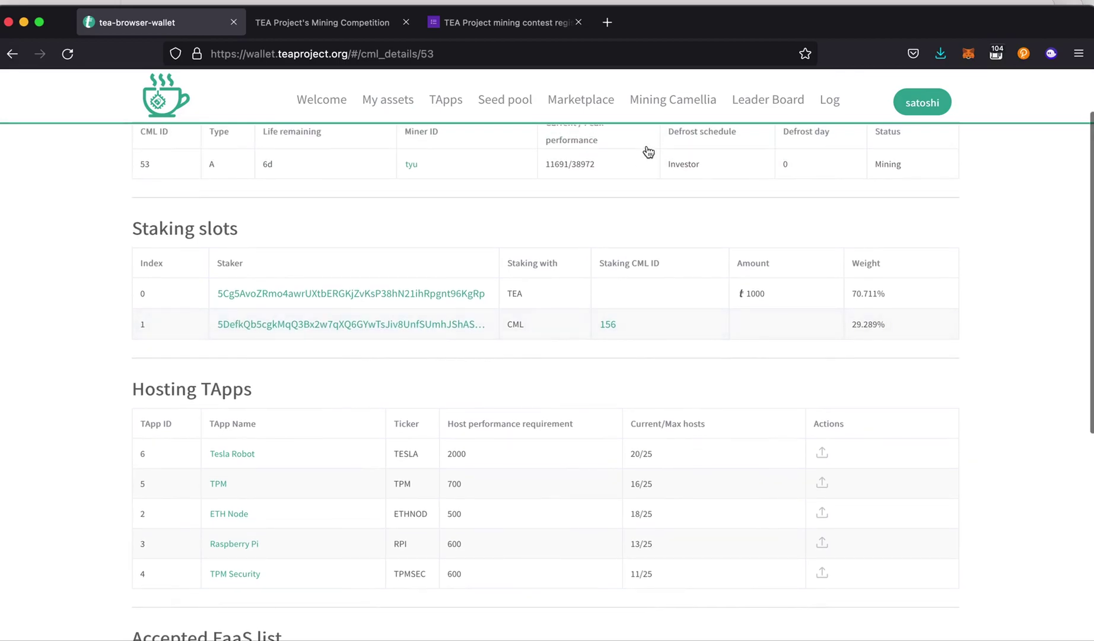
# Inspect the host and unhost options of the bighost TApp in the TApps list, then close them without hosting
pyautogui.click(449, 102)
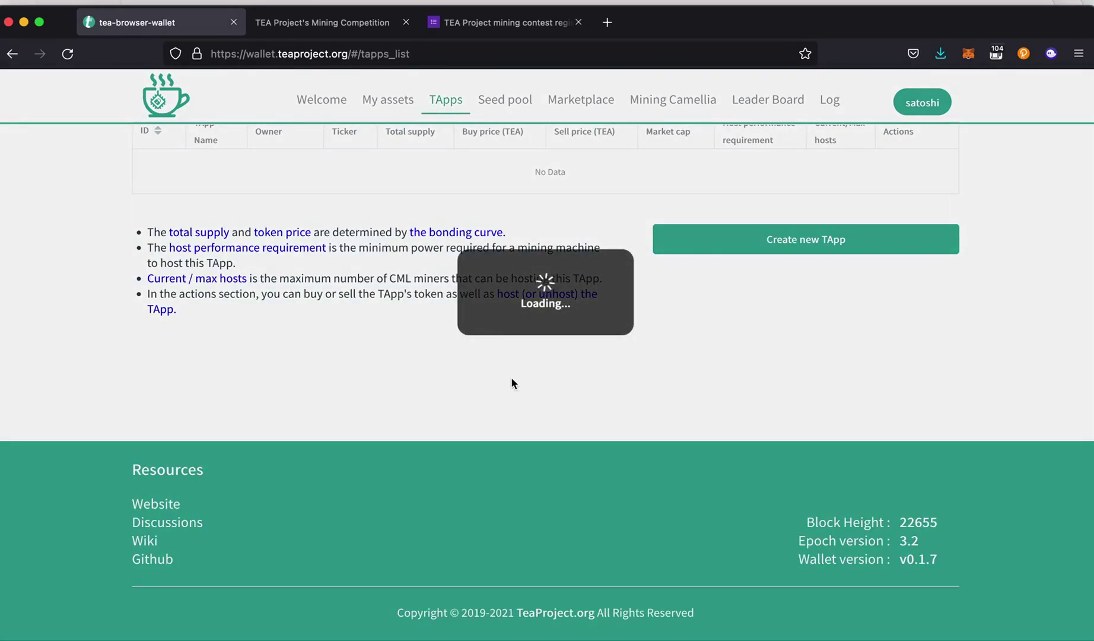
pyautogui.scroll(2, 513, 385)
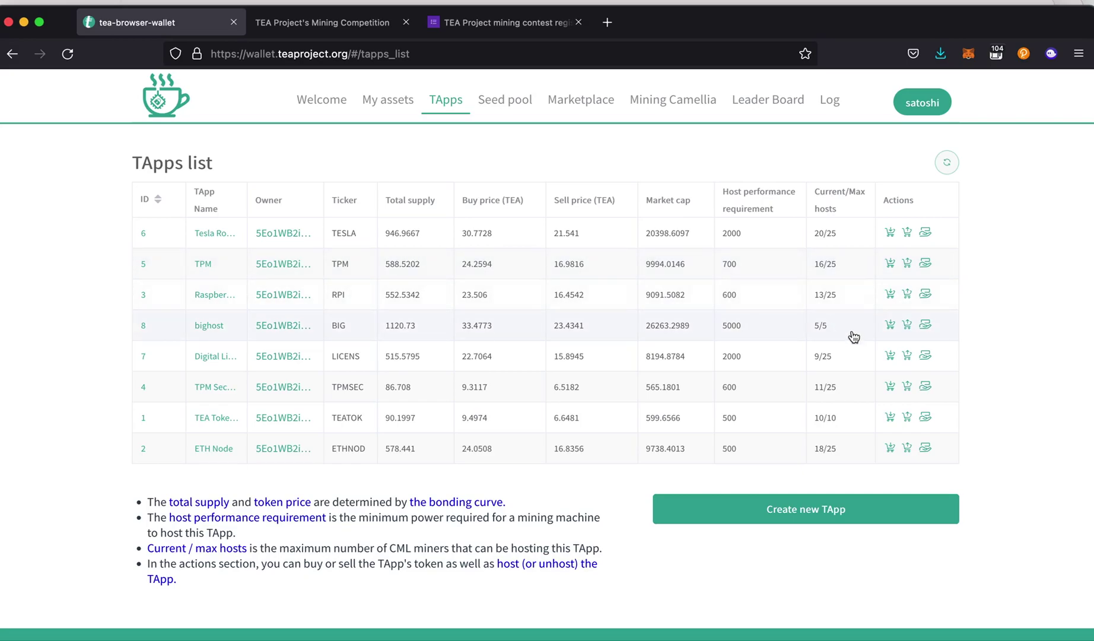
pyautogui.click(925, 325)
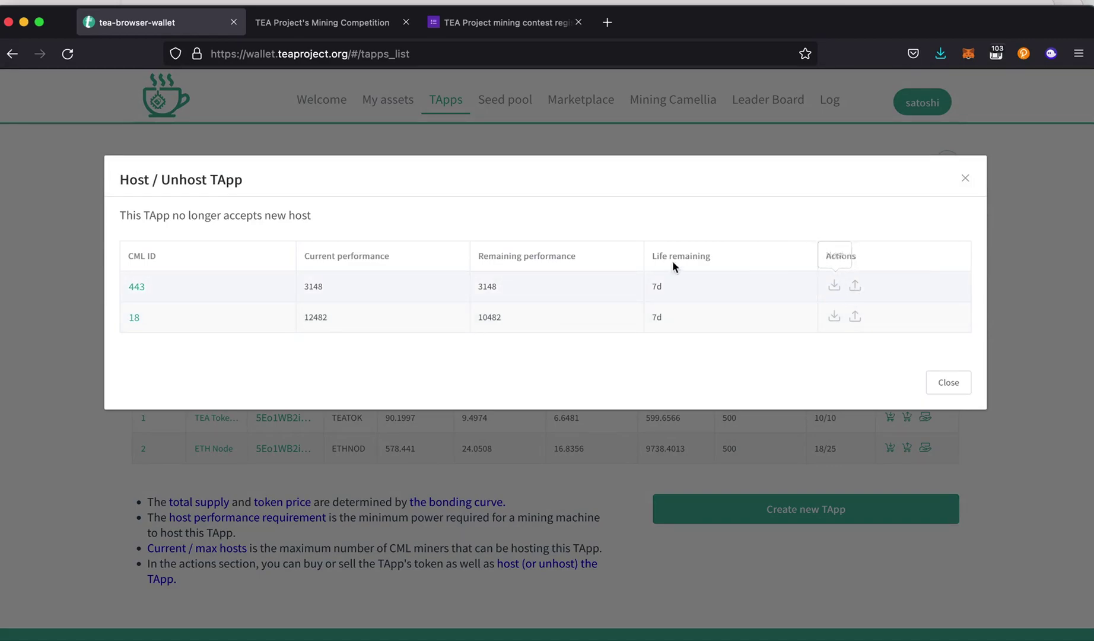
pyautogui.doubleClick(283, 217)
pyautogui.tripleClick(283, 217)
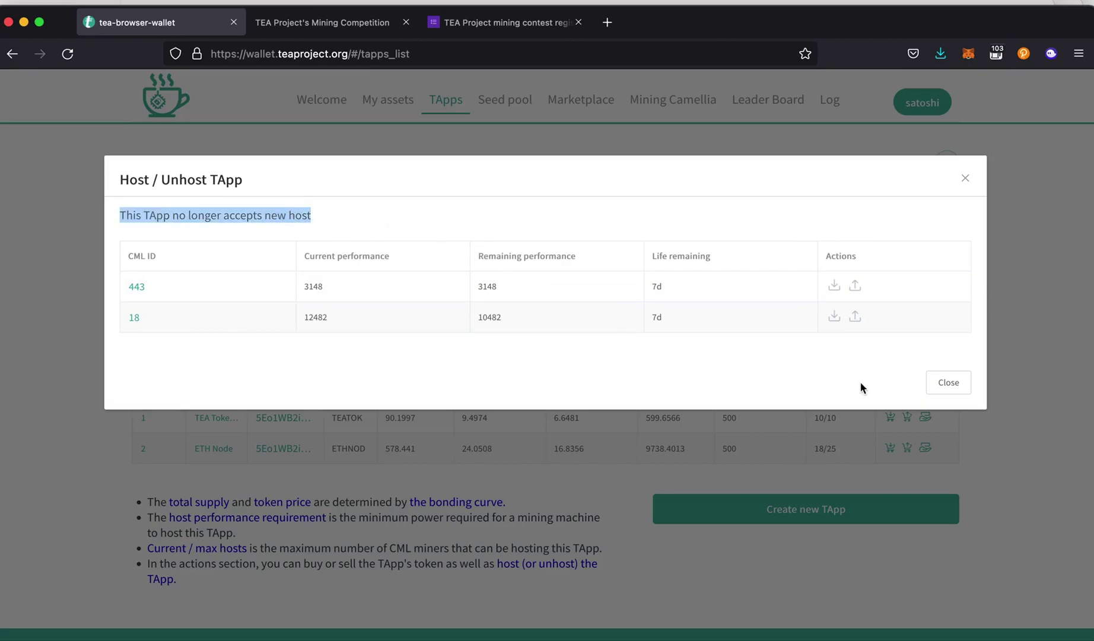
pyautogui.click(930, 382)
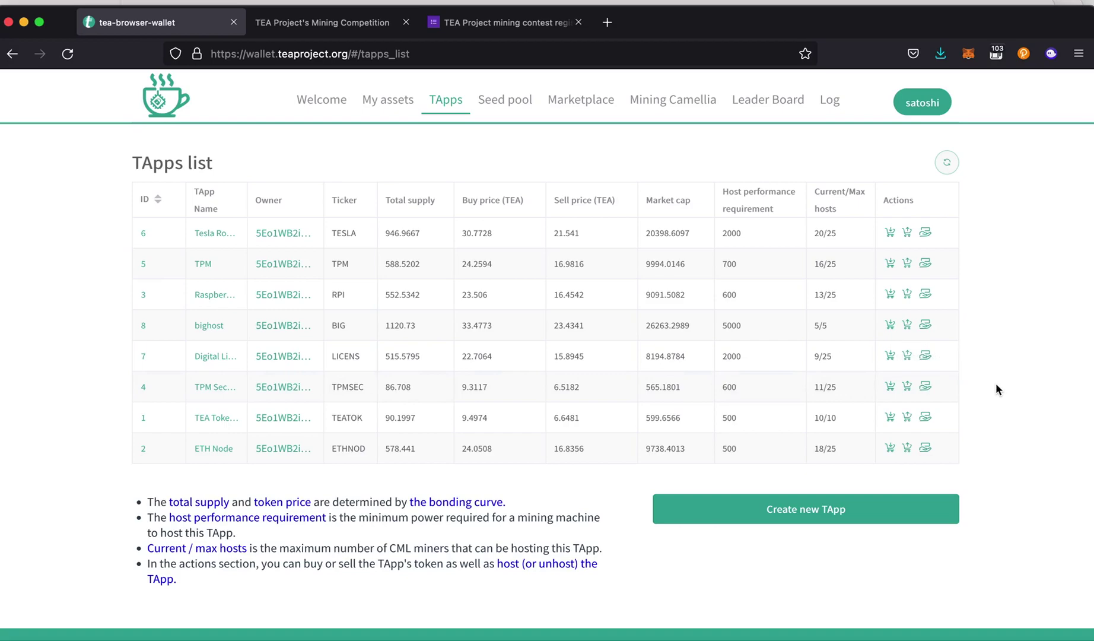
# Review the current and peak performance of mining Camellia 722 in the other wallet's My assets list
pyautogui.scroll(-1, 996, 382)
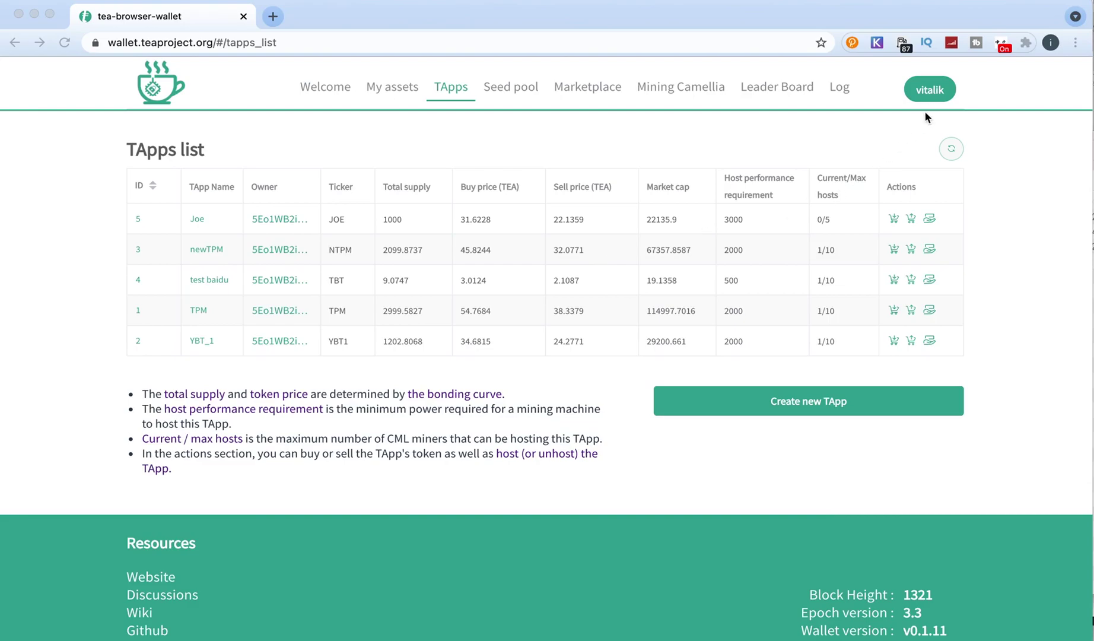
pyautogui.click(392, 89)
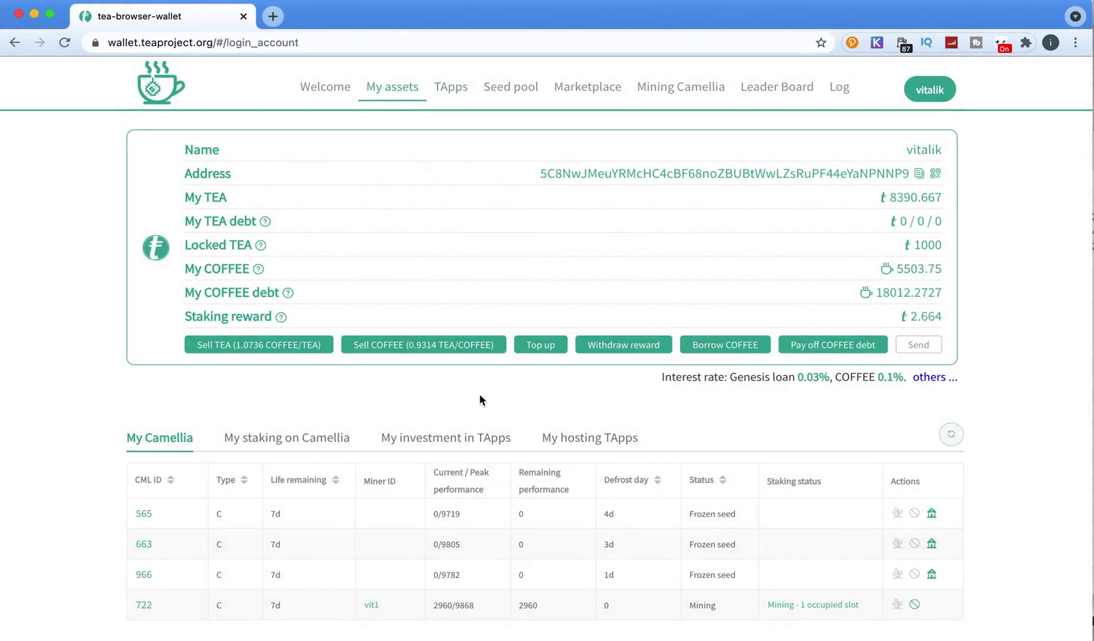
pyautogui.scroll(-1, 534, 410)
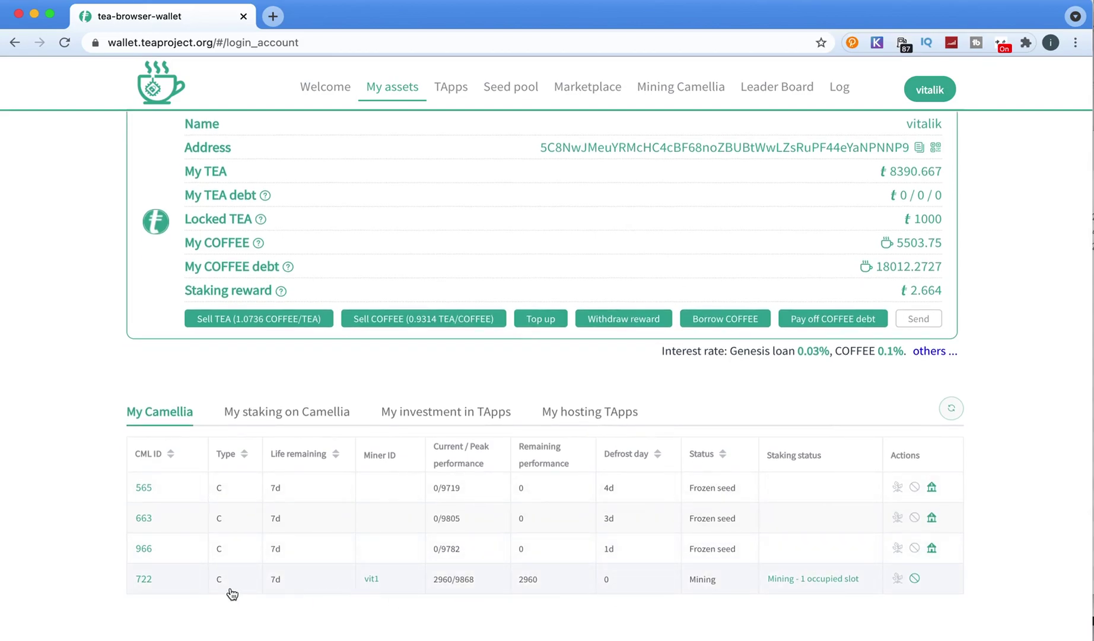
pyautogui.doubleClick(442, 581)
# Host the YBT_1 TApp on Camellia 722 and approve the transaction
pyautogui.click(454, 90)
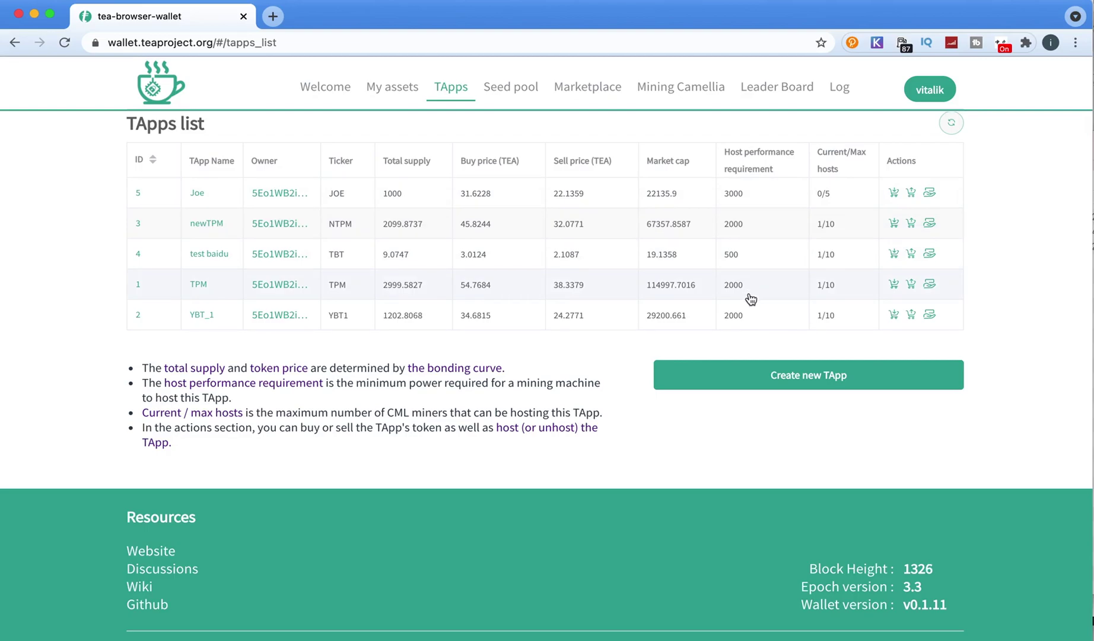
pyautogui.click(929, 315)
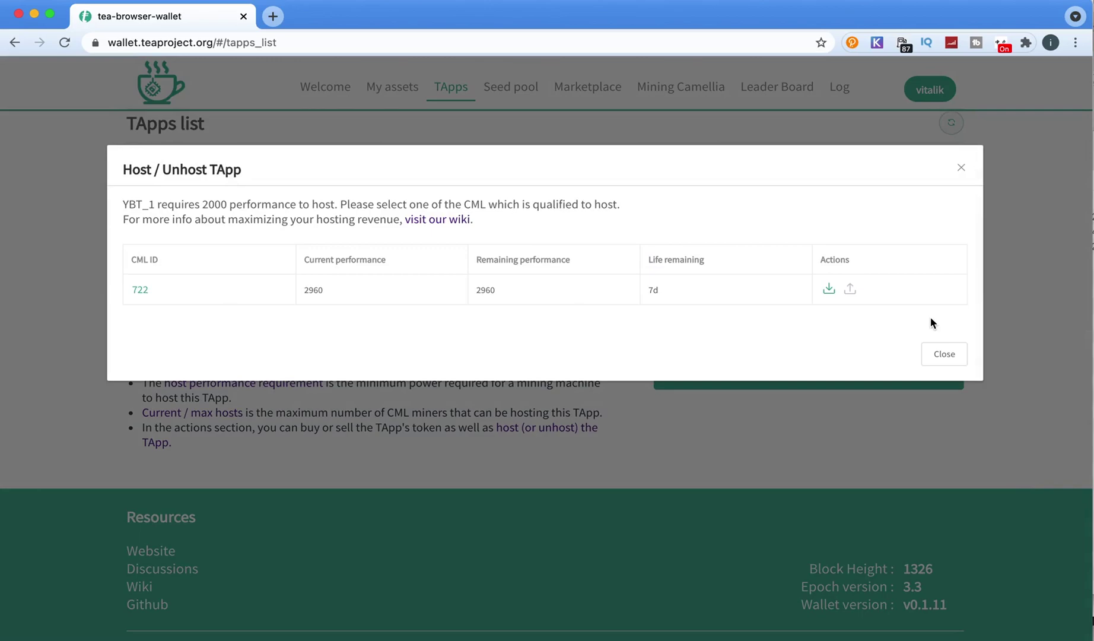
pyautogui.doubleClick(486, 290)
pyautogui.click(828, 289)
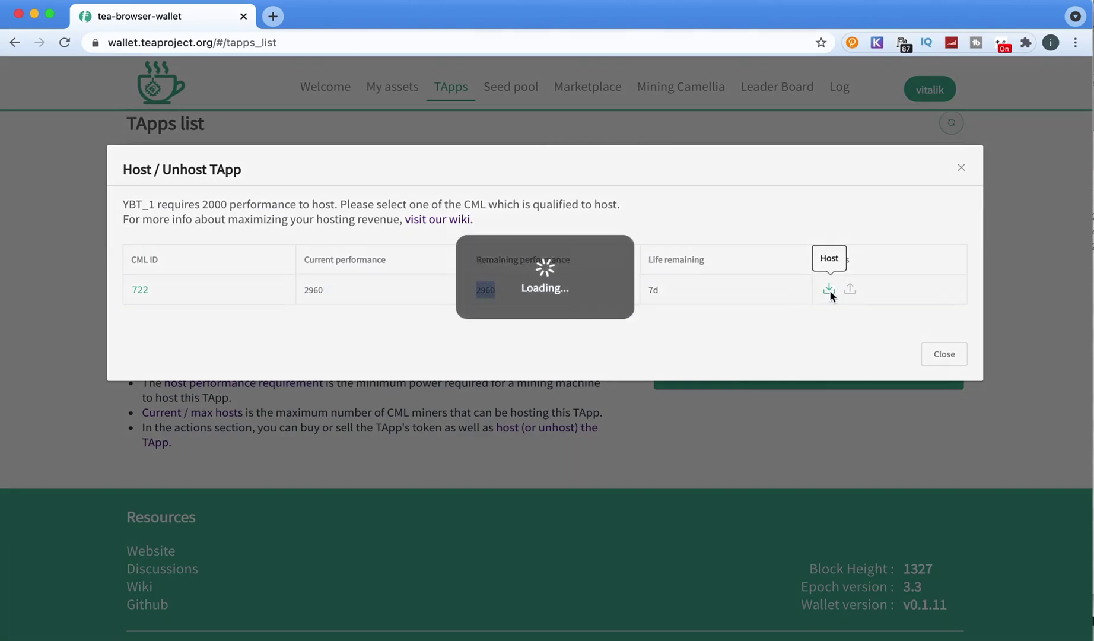
pyautogui.click(436, 478)
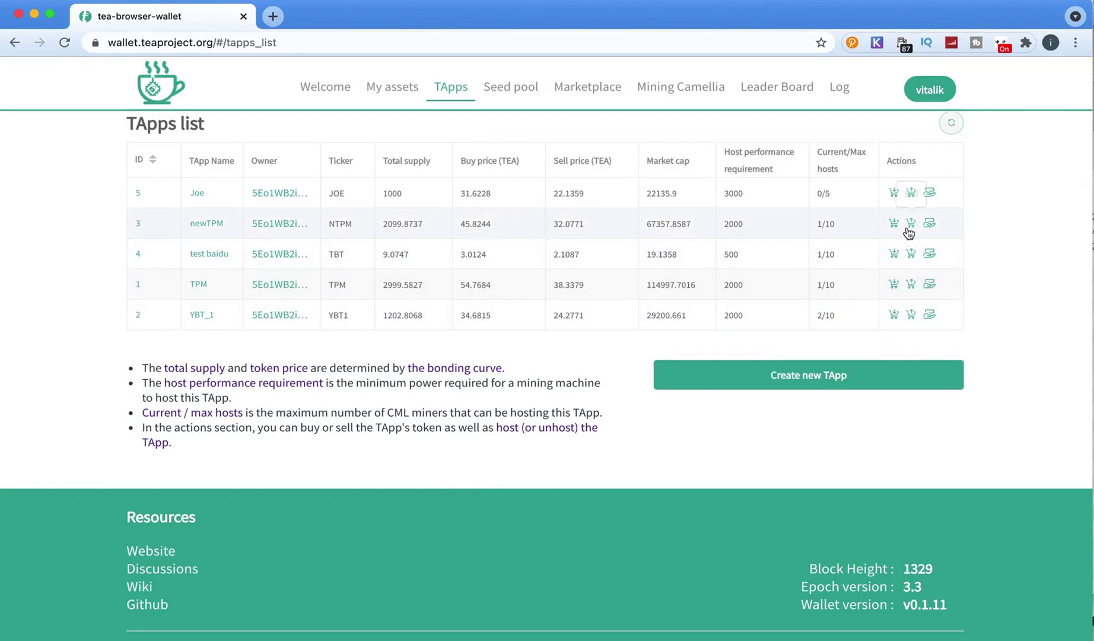
# Compare the newTPM TApp's hosting requirement with Camellia 722's remaining performance, then close the hosting options without hosting
pyautogui.click(930, 224)
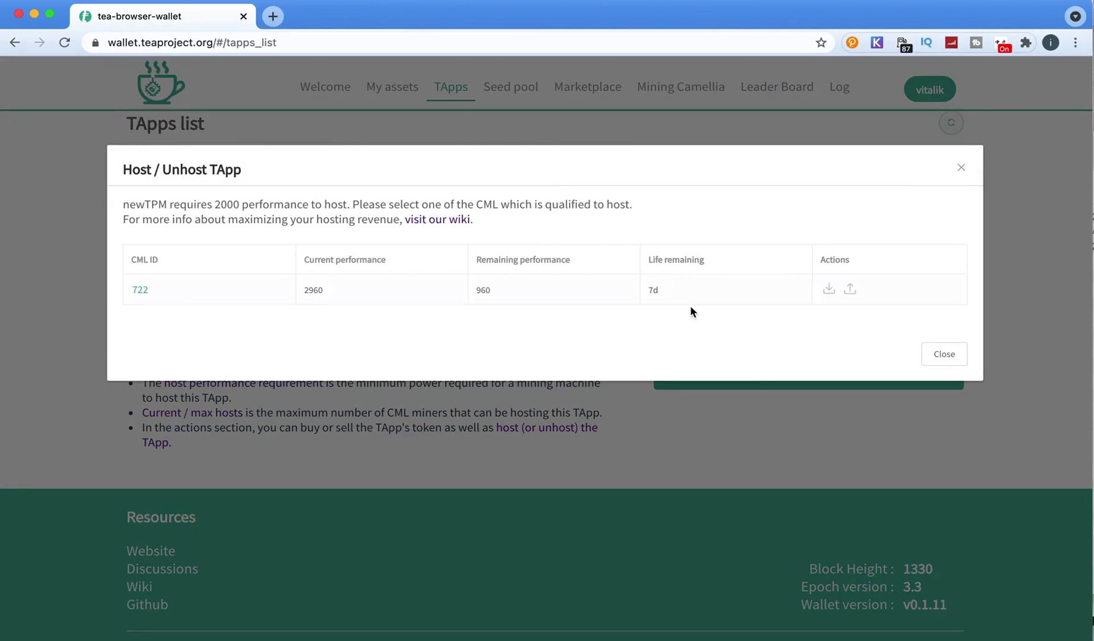
pyautogui.doubleClick(485, 290)
pyautogui.click(486, 289)
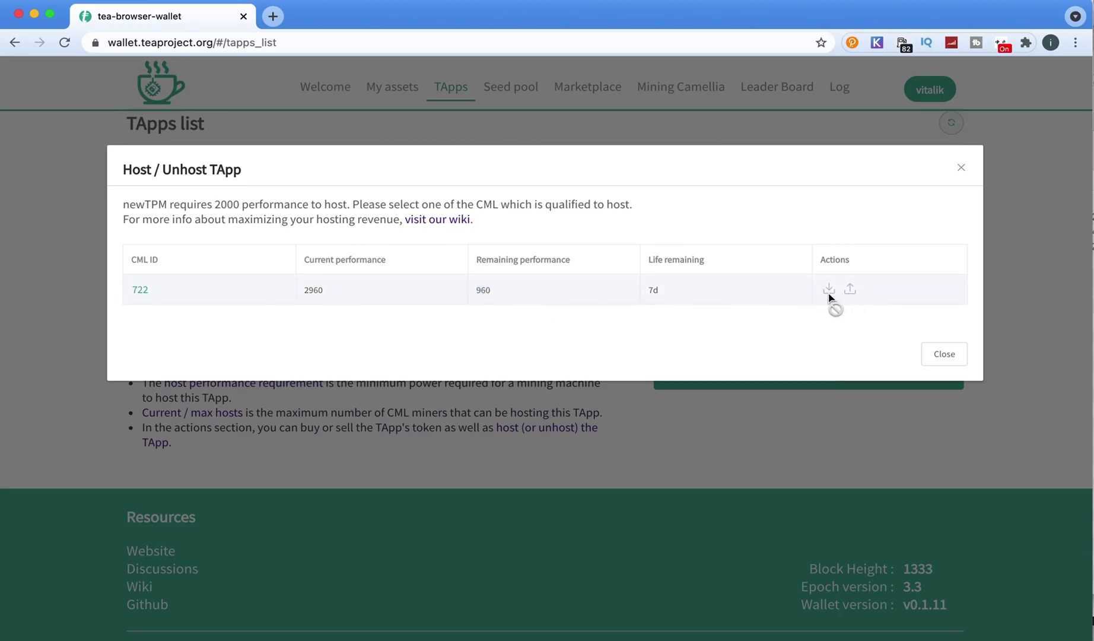
pyautogui.click(961, 360)
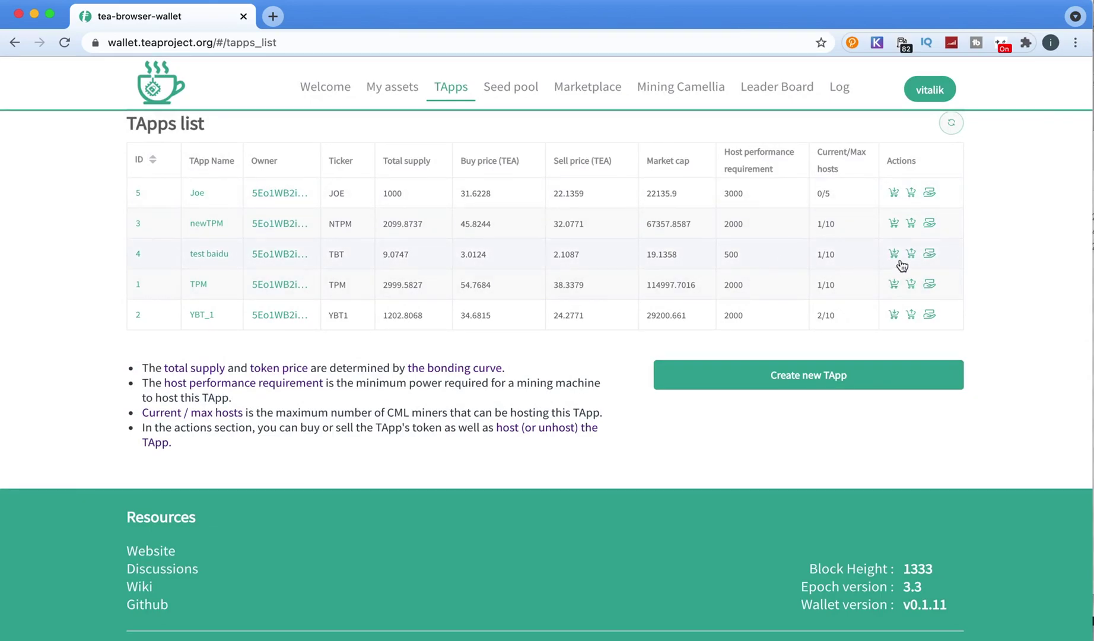
# Host the test baidu TApp on Camellia 722 and approve the transaction
pyautogui.click(929, 258)
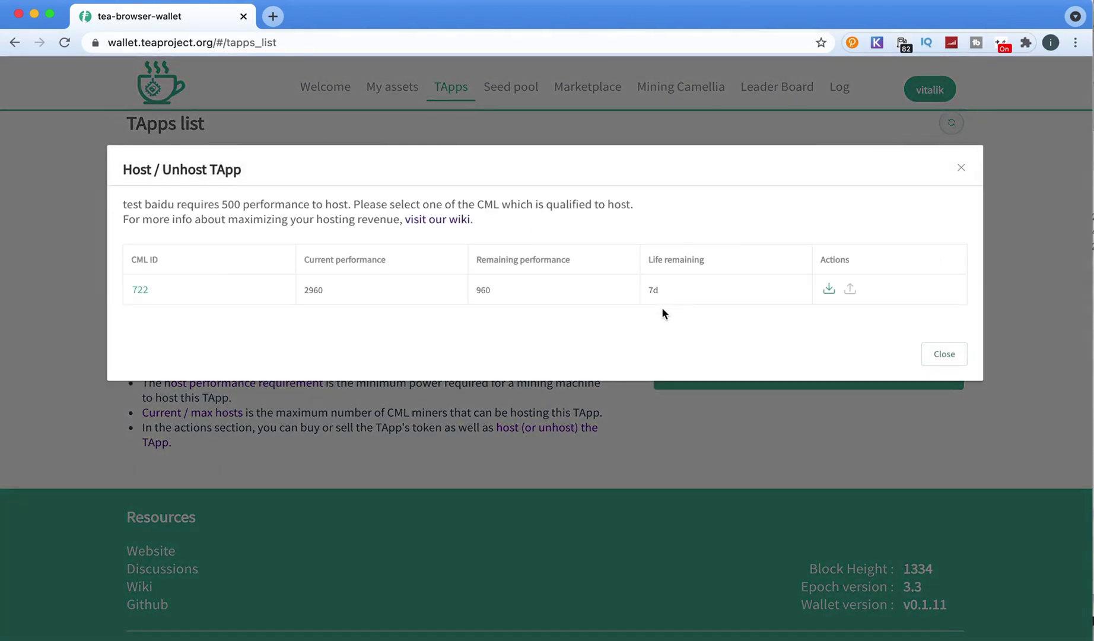
pyautogui.click(828, 289)
pyautogui.click(451, 484)
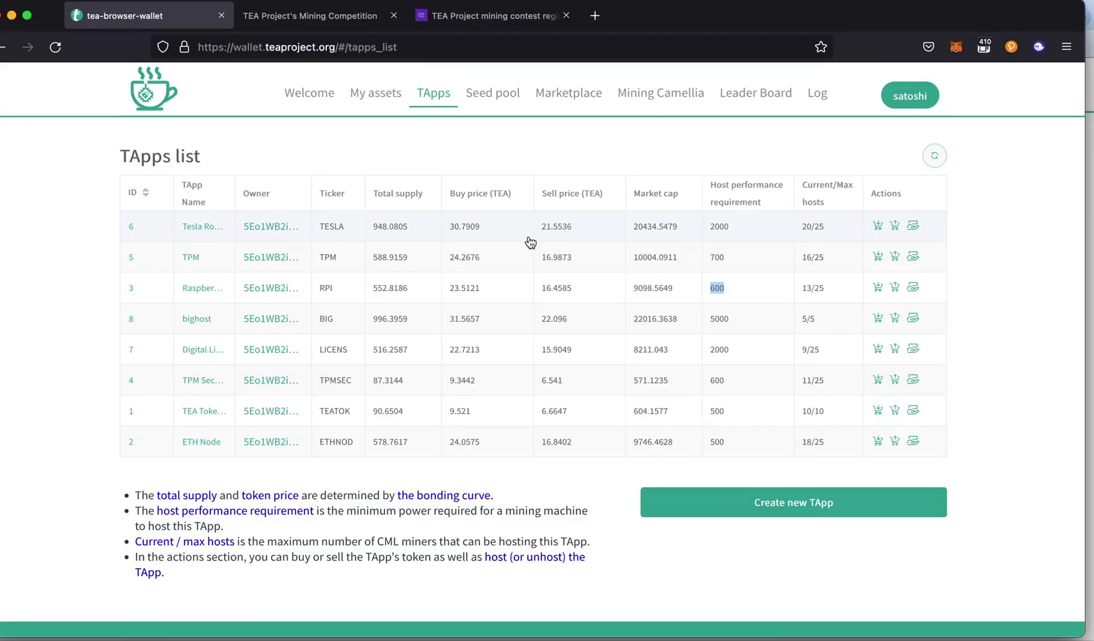
# Move the browser window showing the TApps list down to uncover the leader board in the browser window behind it
pyautogui.moveTo(643, 25); pyautogui.dragTo(663, 431)
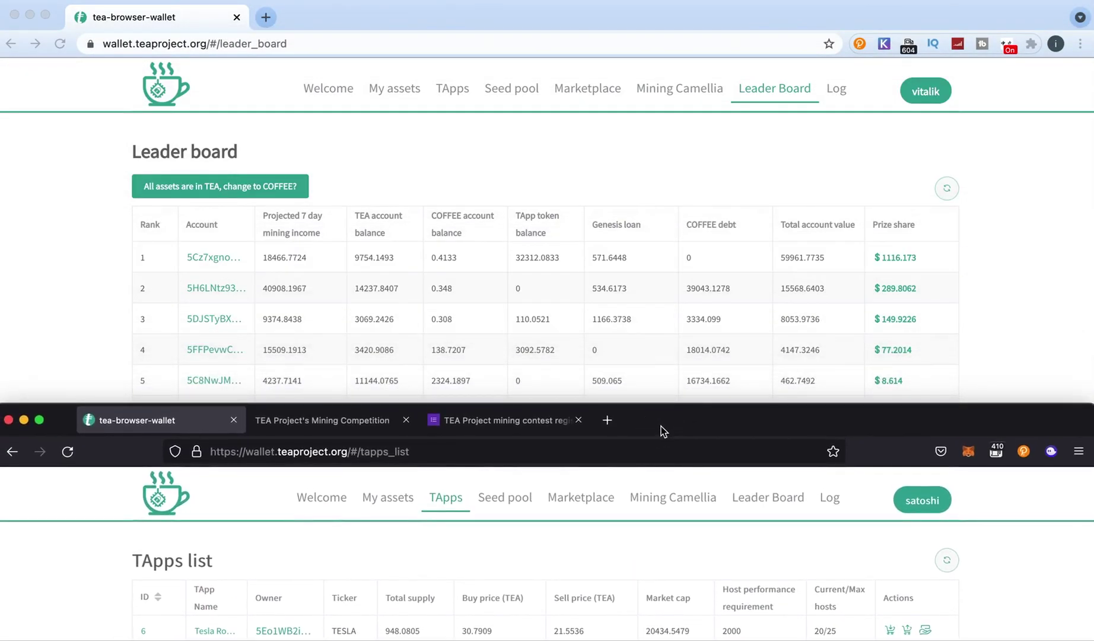